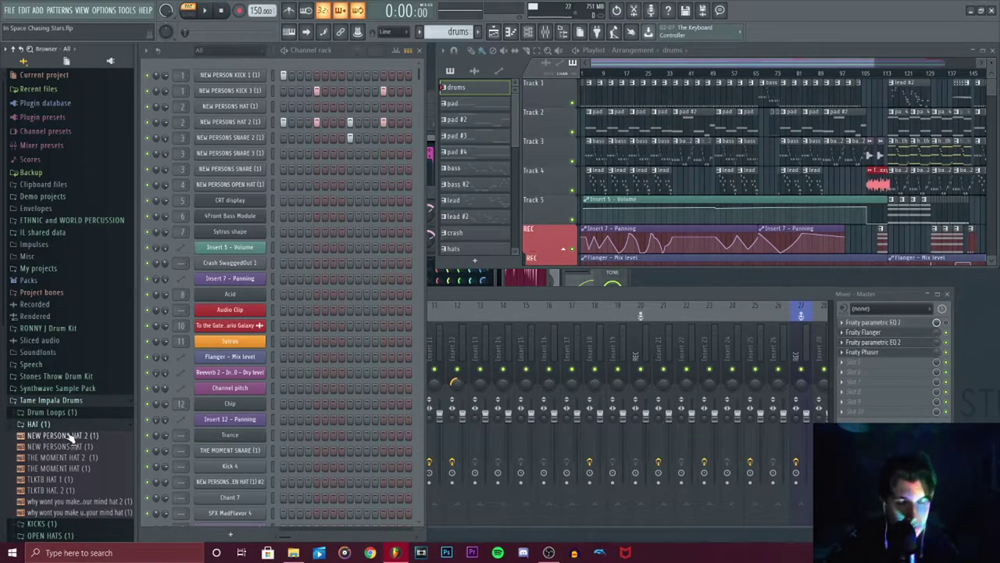
# Audition the two NEW PERSONS hat samples in the Tame Impala Drums HAT folder and play the drums pattern.
pyautogui.click(70, 435)
pyautogui.click(67, 446)
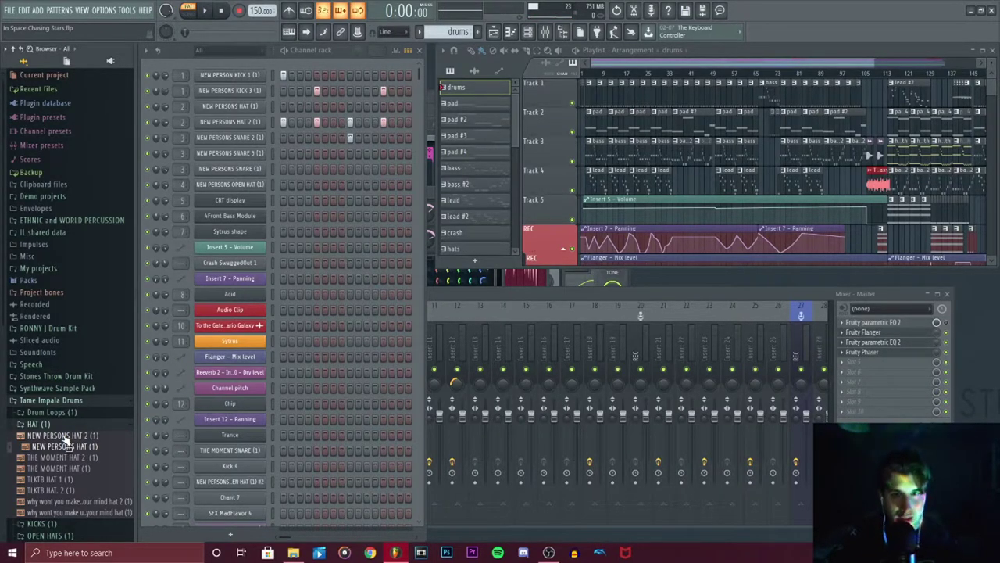
pyautogui.press('F9')
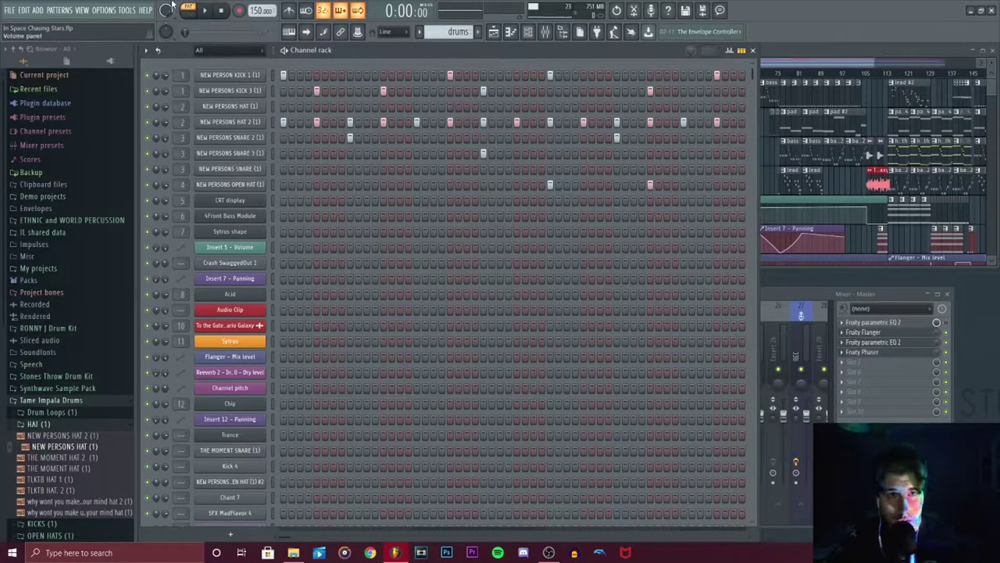
pyautogui.press('space')
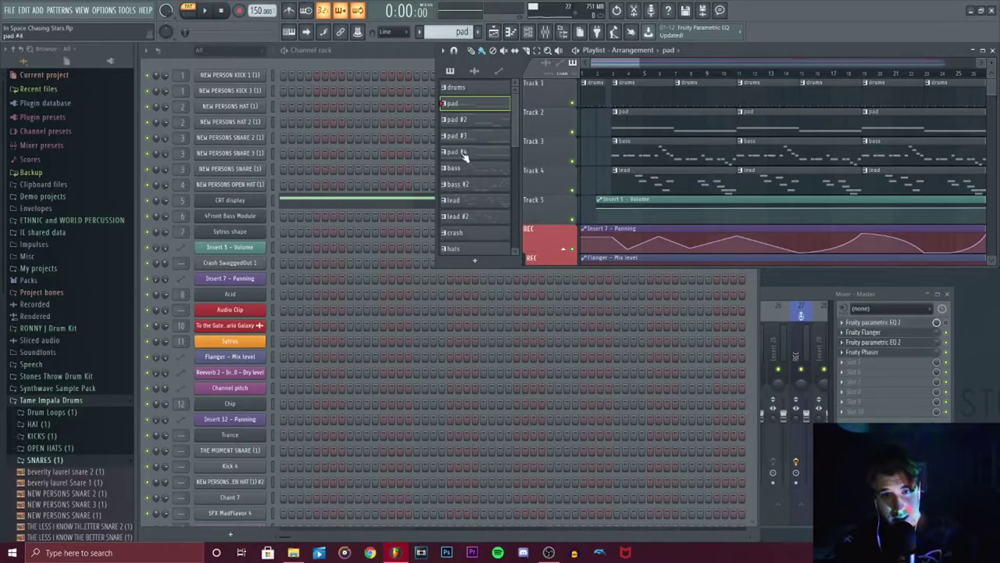
# Select the bass pattern and inspect the settings of its 4Front Bass Module channel.
pyautogui.click(466, 170)
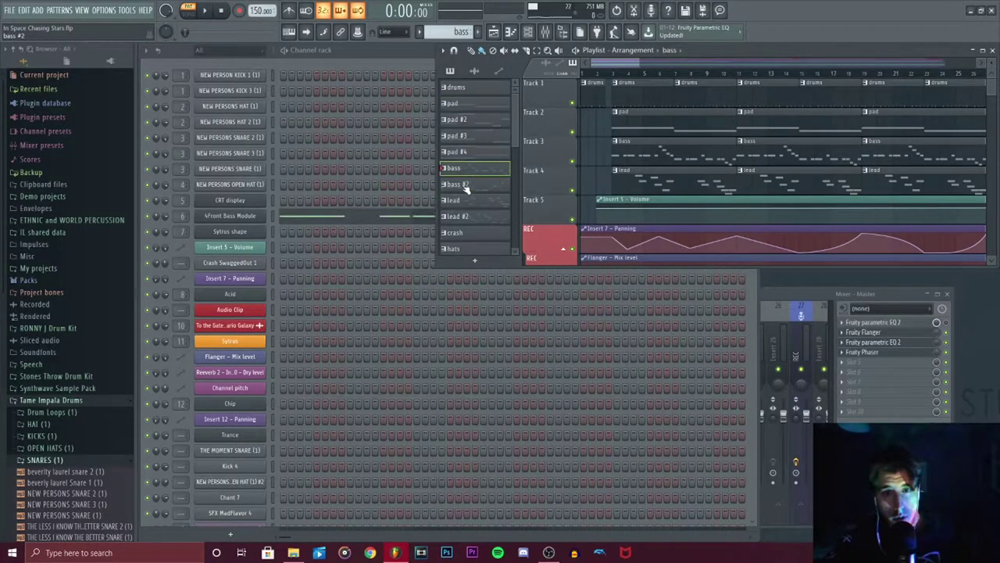
pyautogui.click(244, 219)
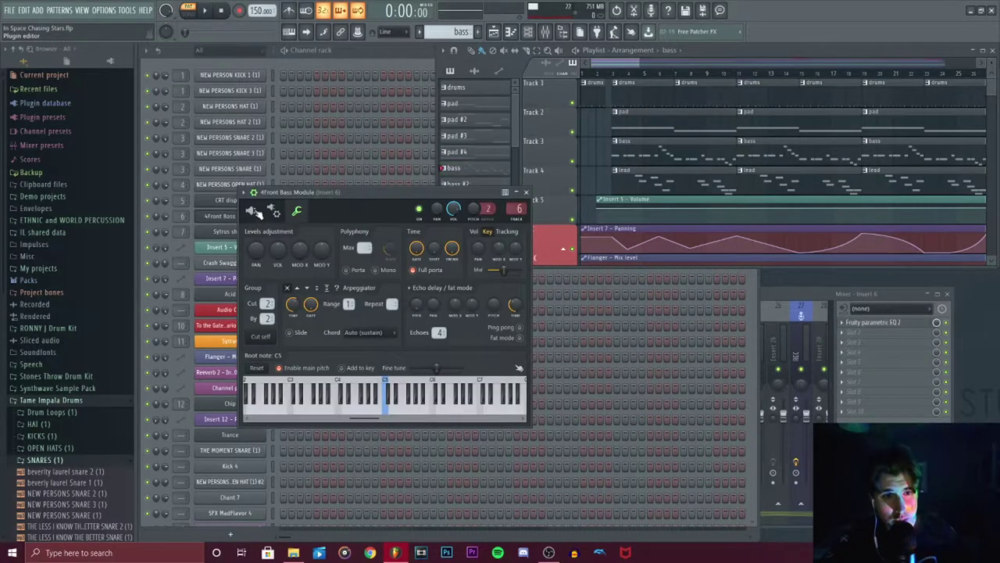
pyautogui.click(255, 192)
pyautogui.click(256, 193)
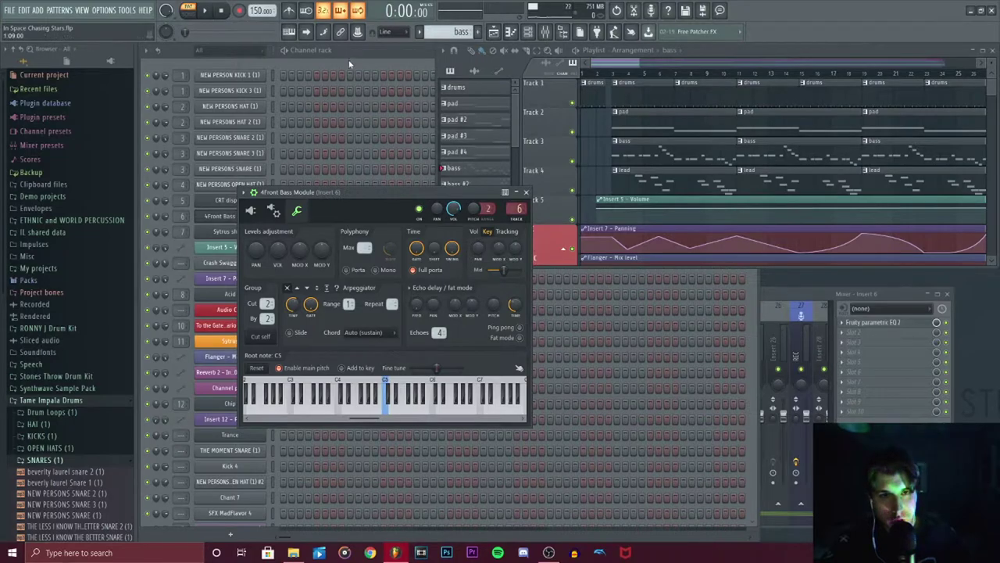
pyautogui.click(348, 64)
# Open the bass pattern's notes in the piano roll, play them and widen the view to the full sequence.
pyautogui.click(297, 218)
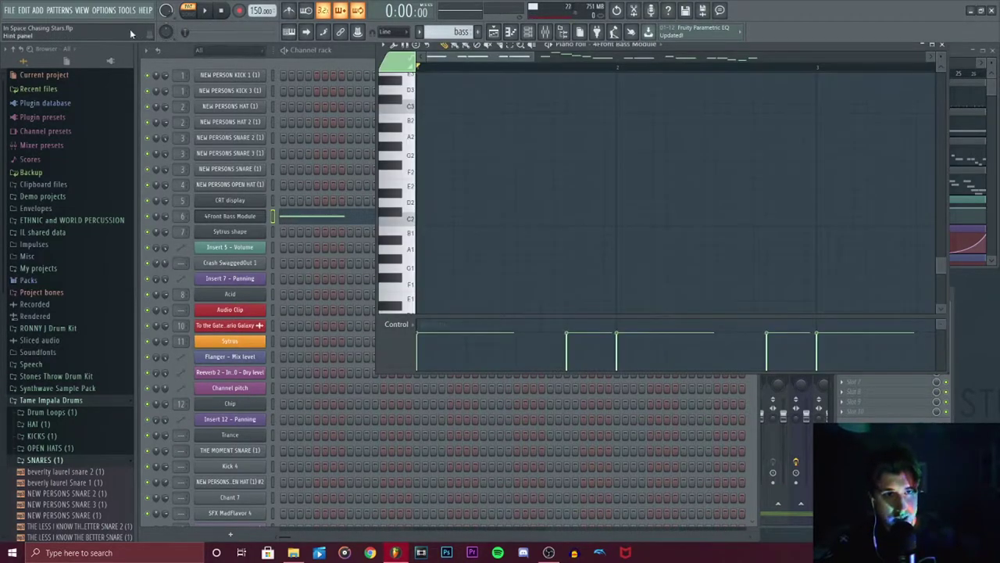
pyautogui.moveTo(938, 266); pyautogui.dragTo(942, 212)
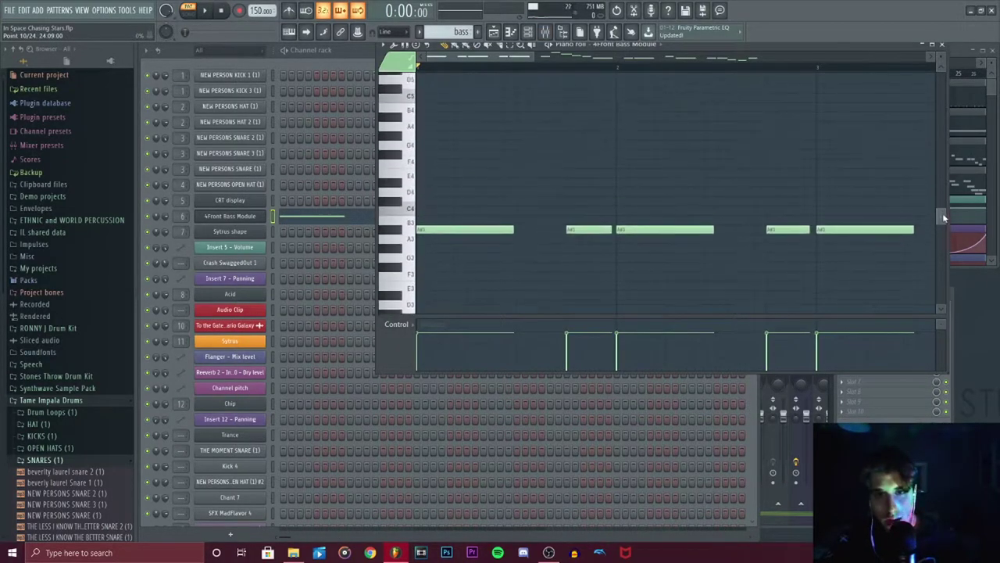
pyautogui.press('space')
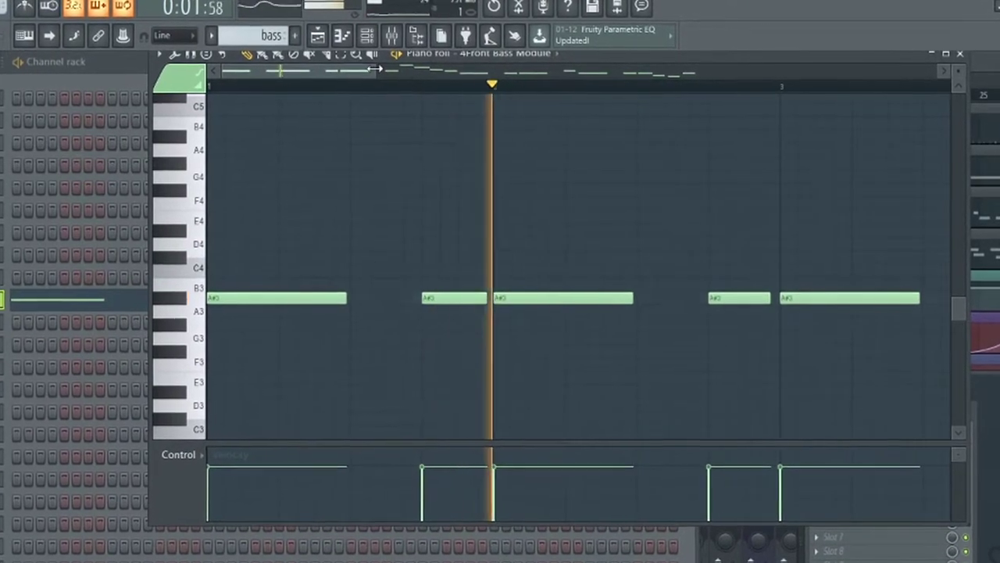
pyautogui.moveTo(372, 84); pyautogui.dragTo(698, 41)
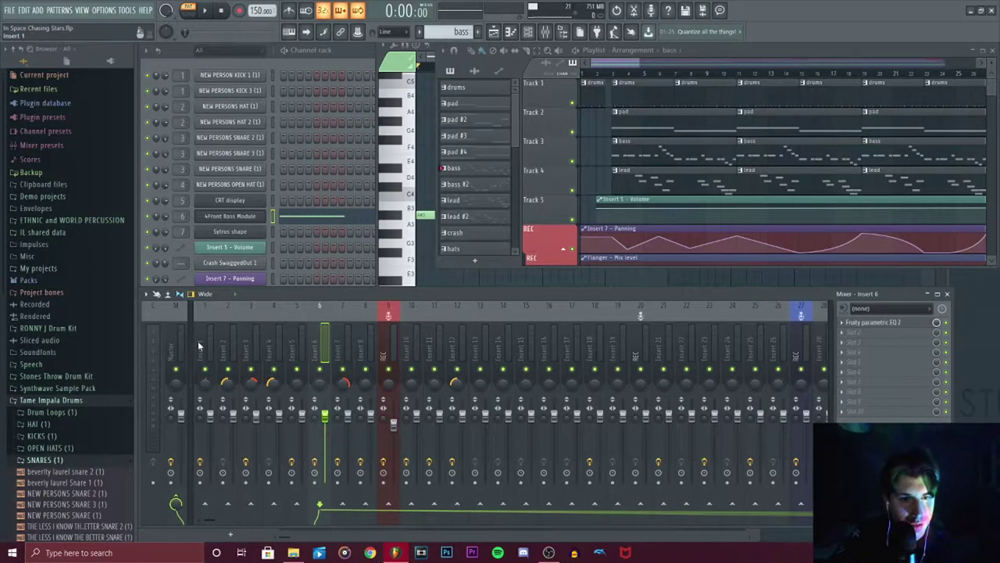
# Inspect the Fruity parametric EQ 2 curves on mixer Insert 1 and Insert 3.
pyautogui.click(207, 338)
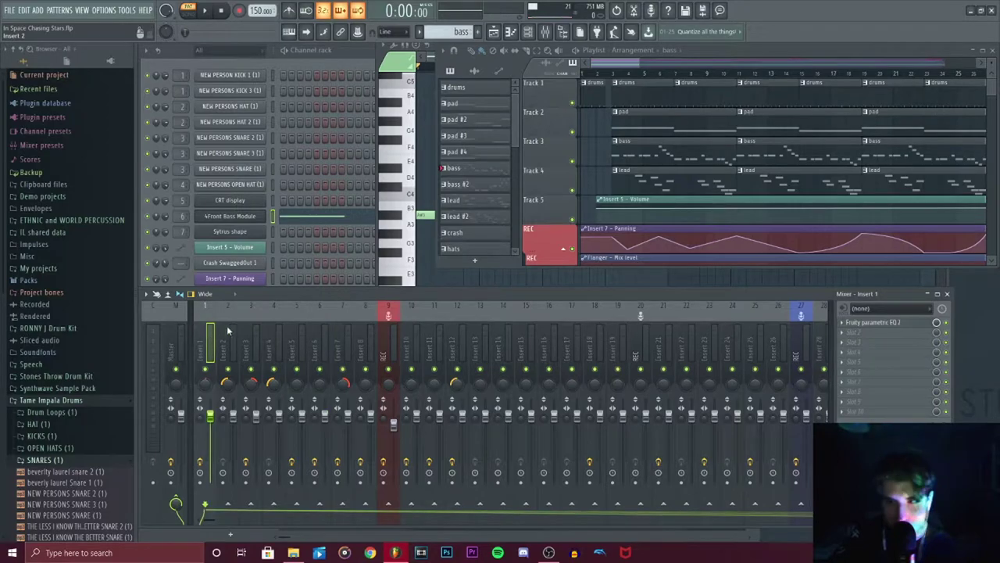
pyautogui.click(875, 322)
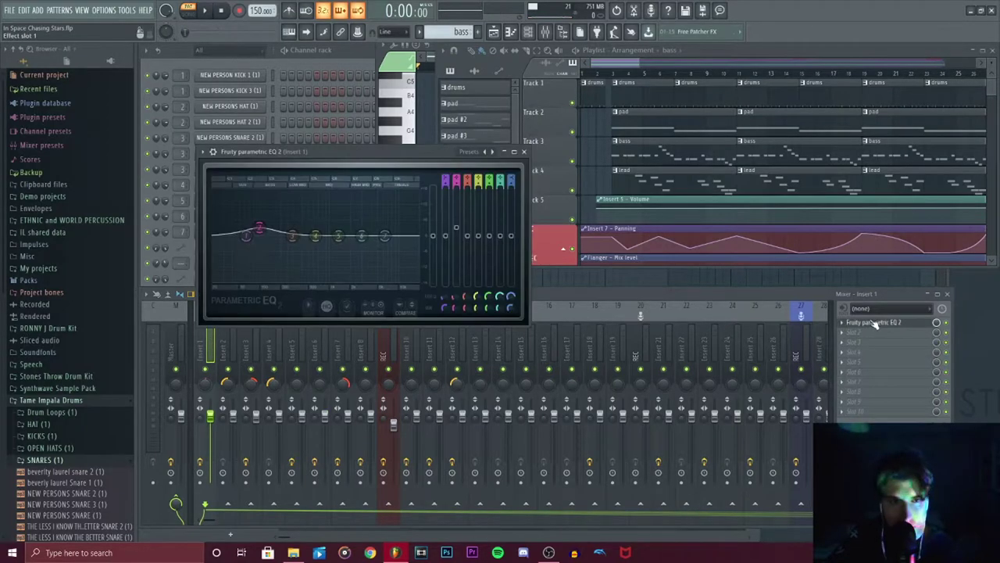
pyautogui.click(232, 339)
pyautogui.click(245, 337)
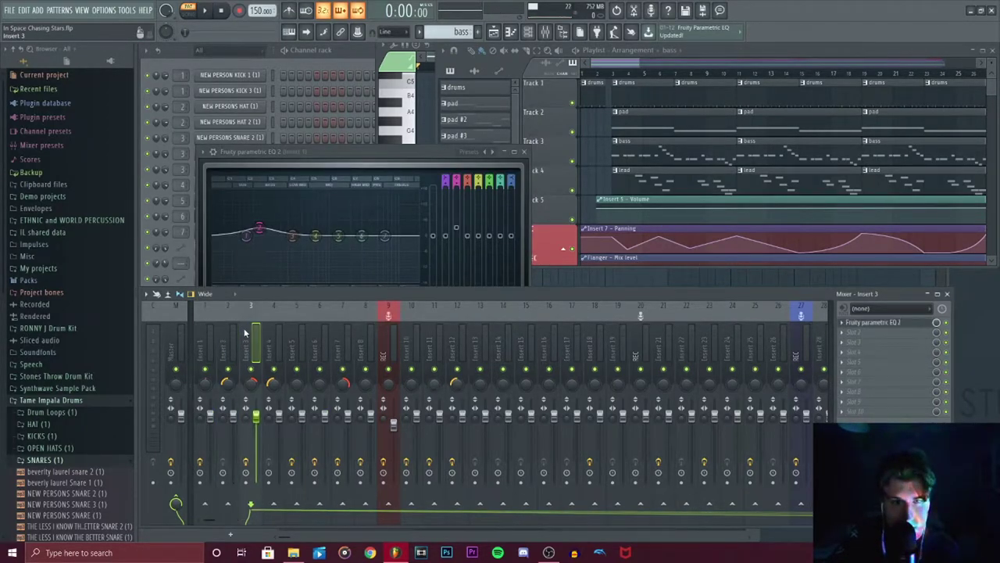
pyautogui.click(888, 326)
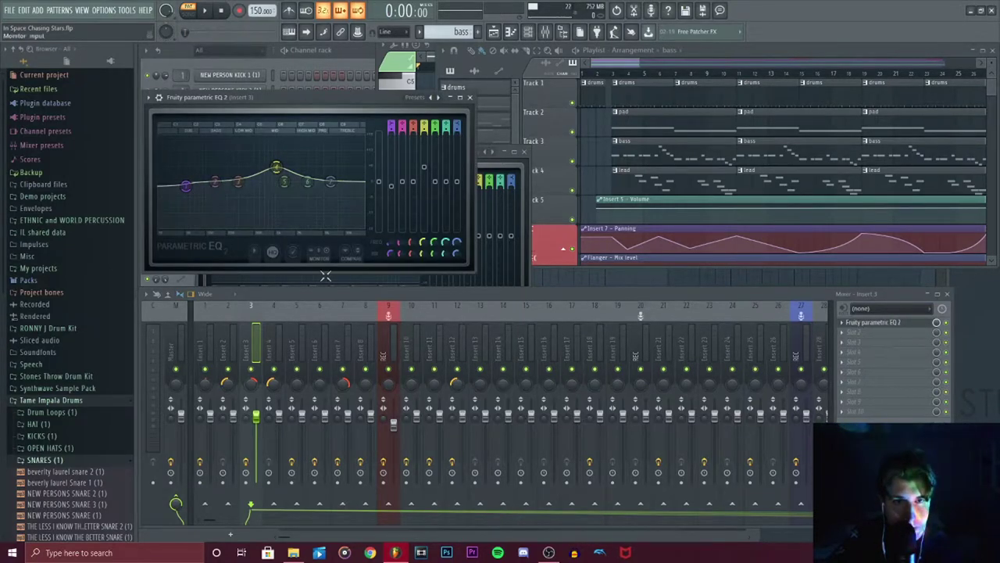
# Inspect the Fruity parametric EQ 2 curve on Insert 6, including the filter type of band 6.
pyautogui.click(273, 332)
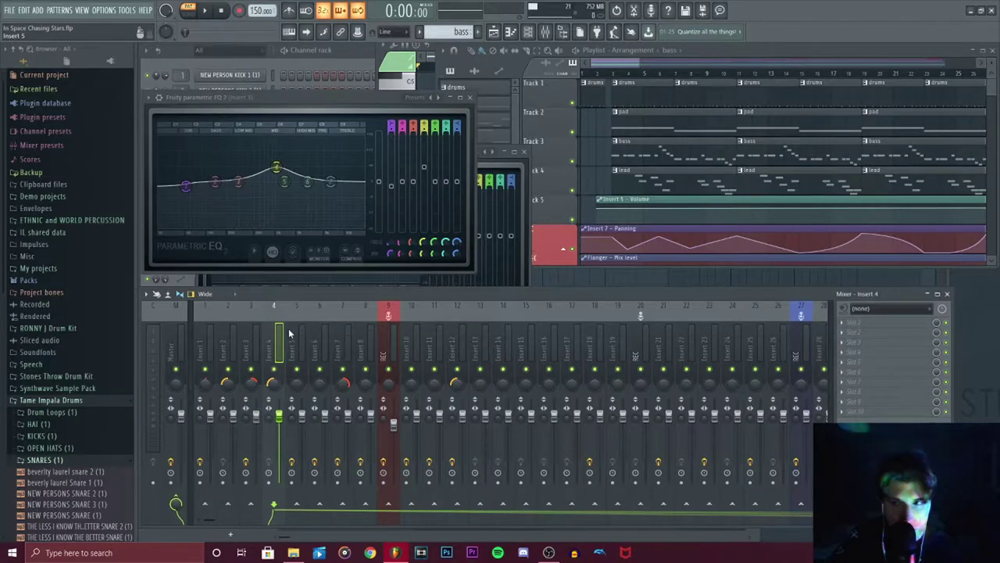
pyautogui.rightClick(389, 266)
pyautogui.moveTo(404, 290)
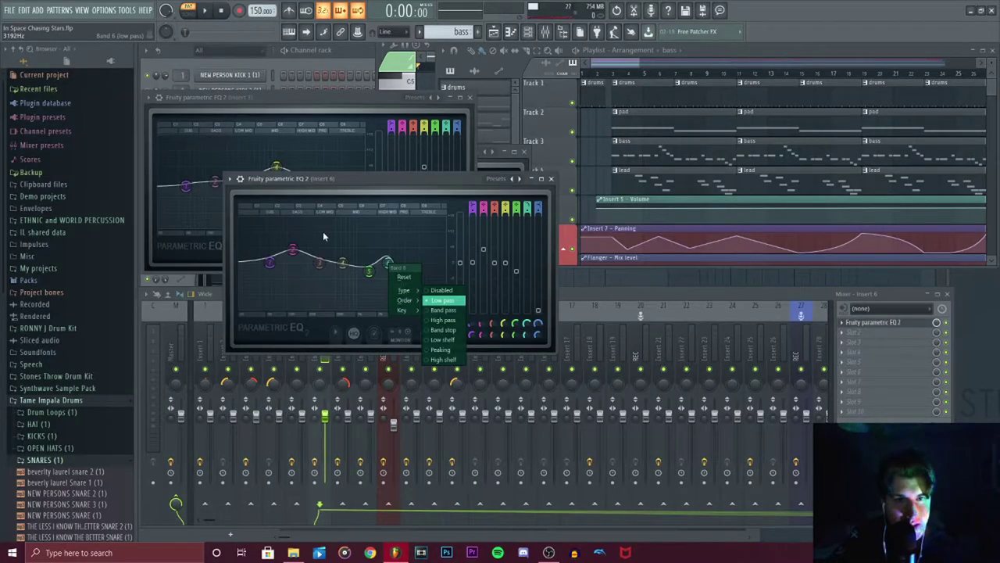
pyautogui.moveTo(266, 174); pyautogui.dragTo(266, 172)
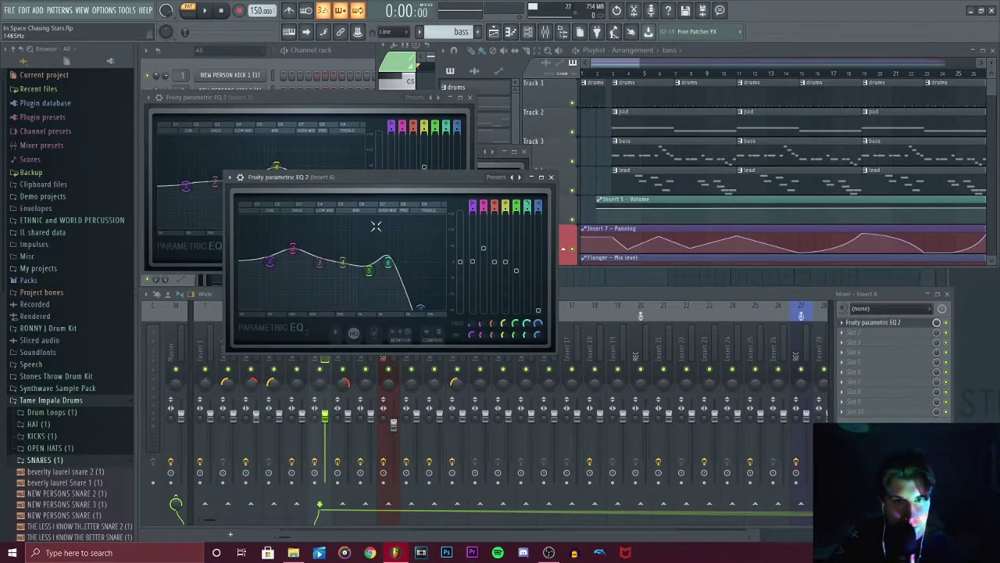
pyautogui.rightClick(391, 265)
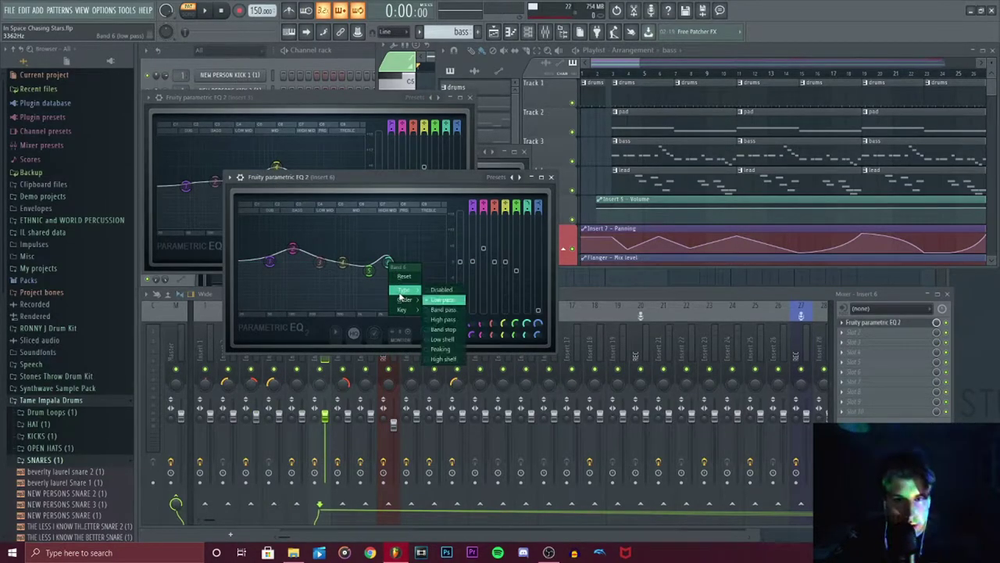
pyautogui.press('Escape')
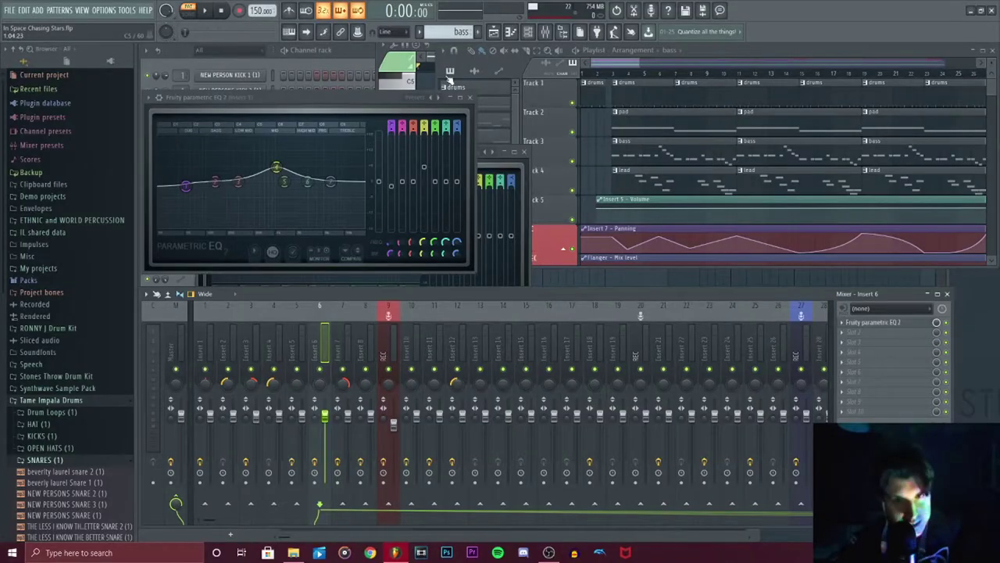
# Go through mixer Inserts 1, 4 and 7 to check their effect slots.
pyautogui.click(450, 80)
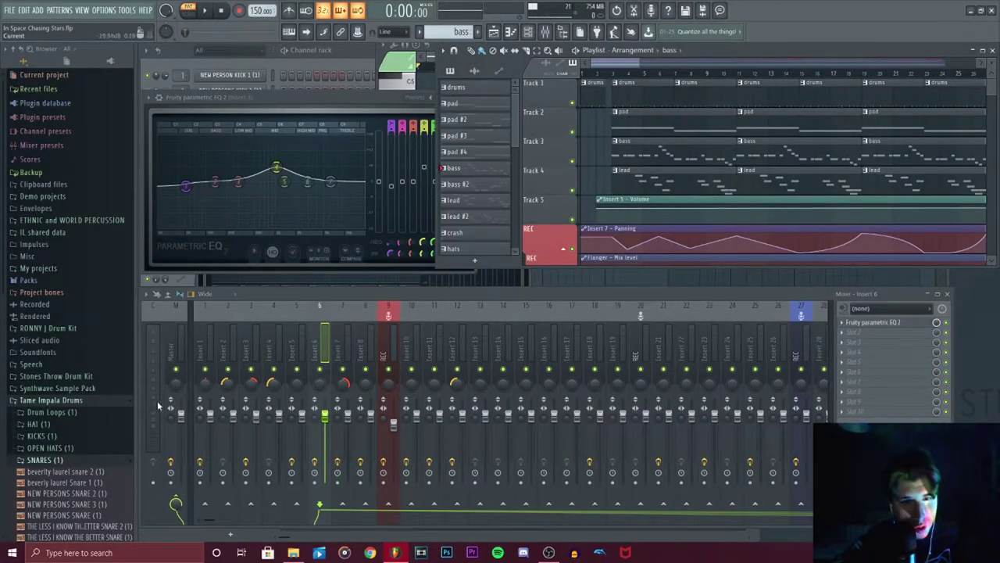
pyautogui.click(207, 338)
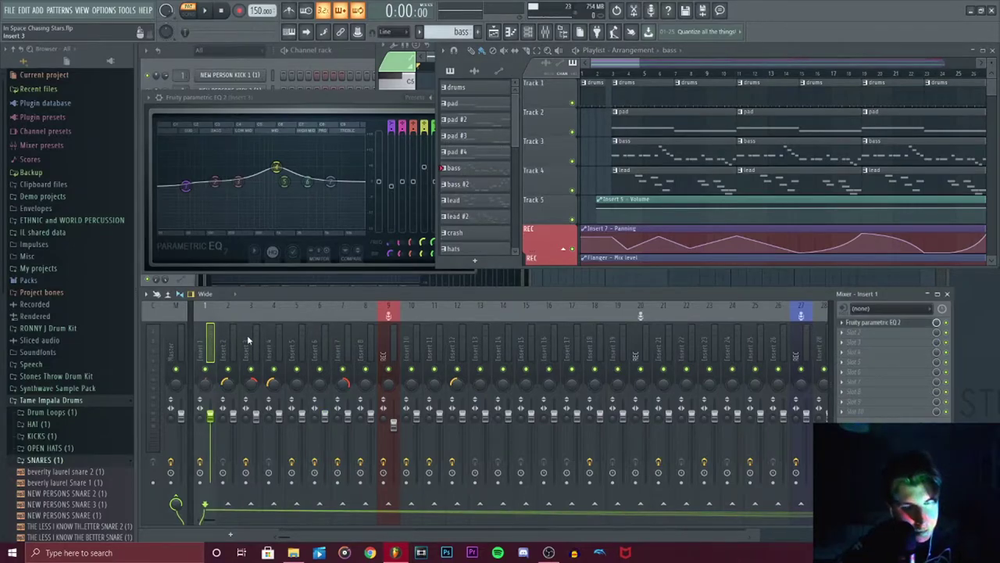
pyautogui.click(270, 348)
pyautogui.click(341, 344)
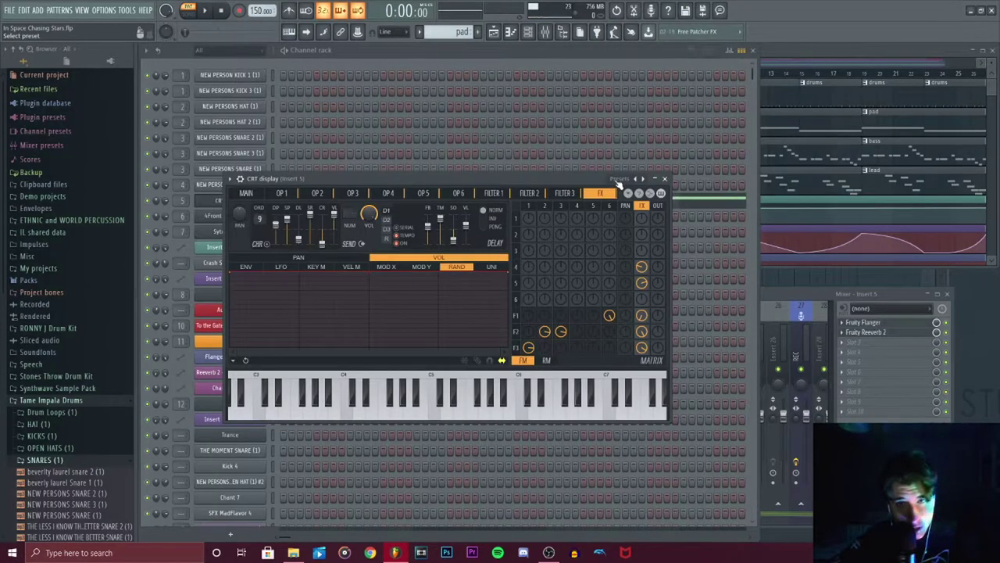
# Check the presets of the CRT display synth and open the pad pattern's notes in the piano roll.
pyautogui.click(618, 181)
pyautogui.click(258, 212)
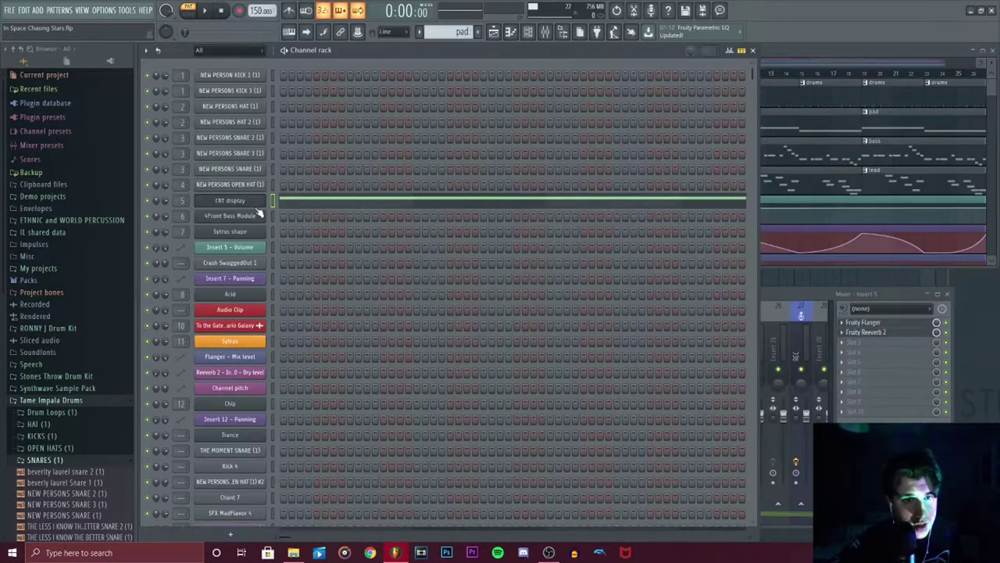
pyautogui.click(322, 205)
pyautogui.scroll(3, 942, 224)
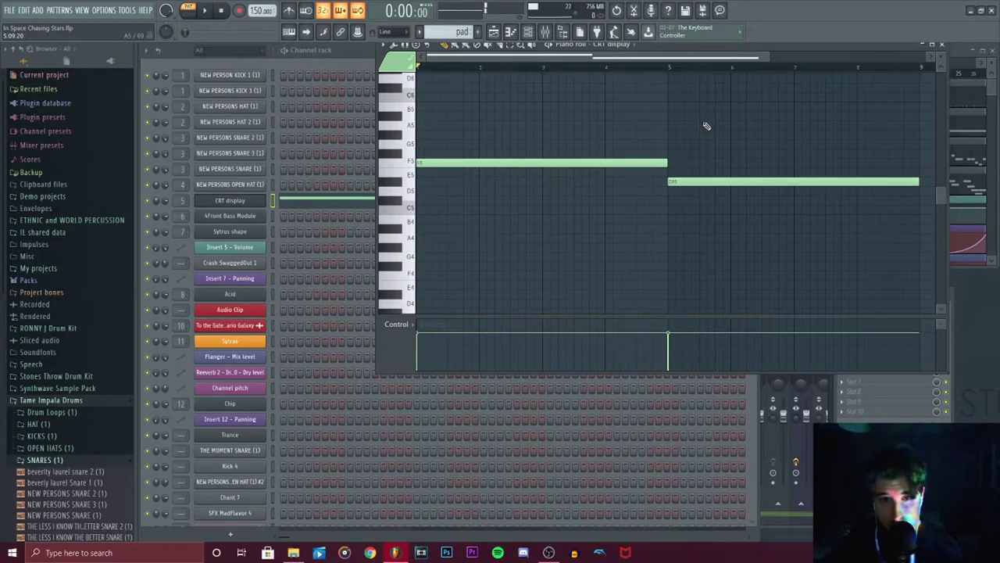
# Open the pad #2 pattern's CRT display notes in the piano roll and play them, jumping ahead to bar 5.
pyautogui.click(943, 46)
pyautogui.click(782, 52)
pyautogui.click(476, 123)
pyautogui.click(361, 204)
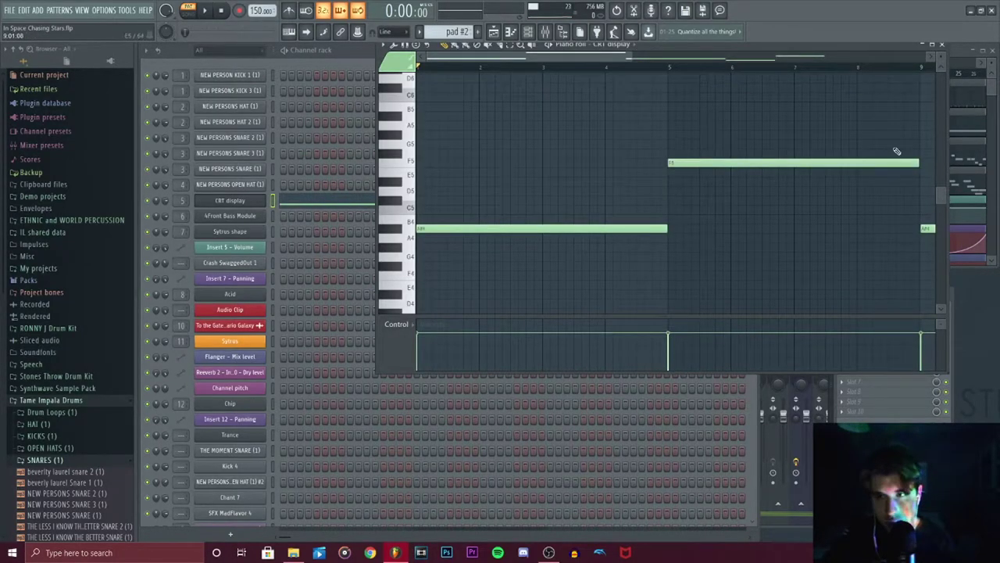
pyautogui.press('space')
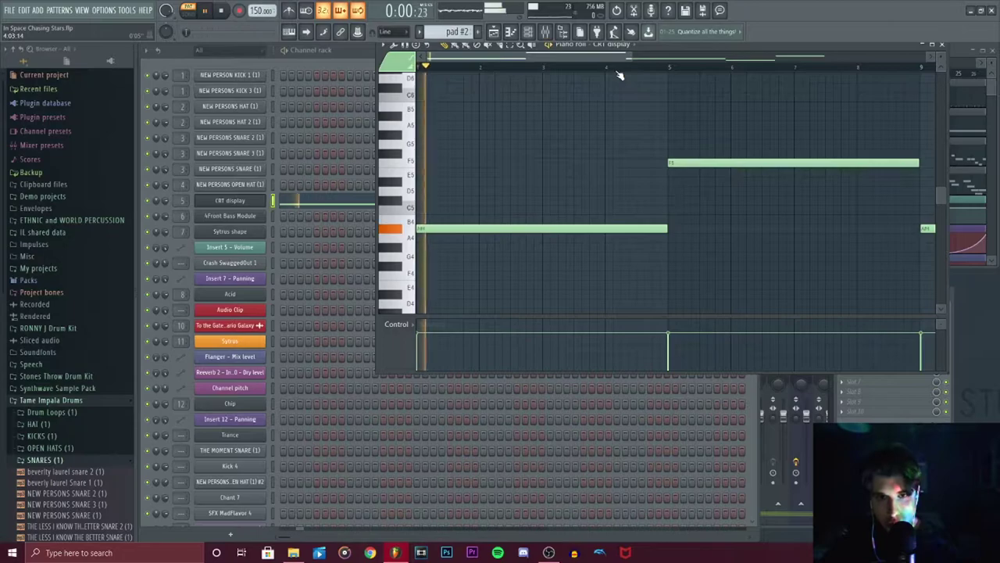
pyautogui.click(674, 67)
pyautogui.press('space')
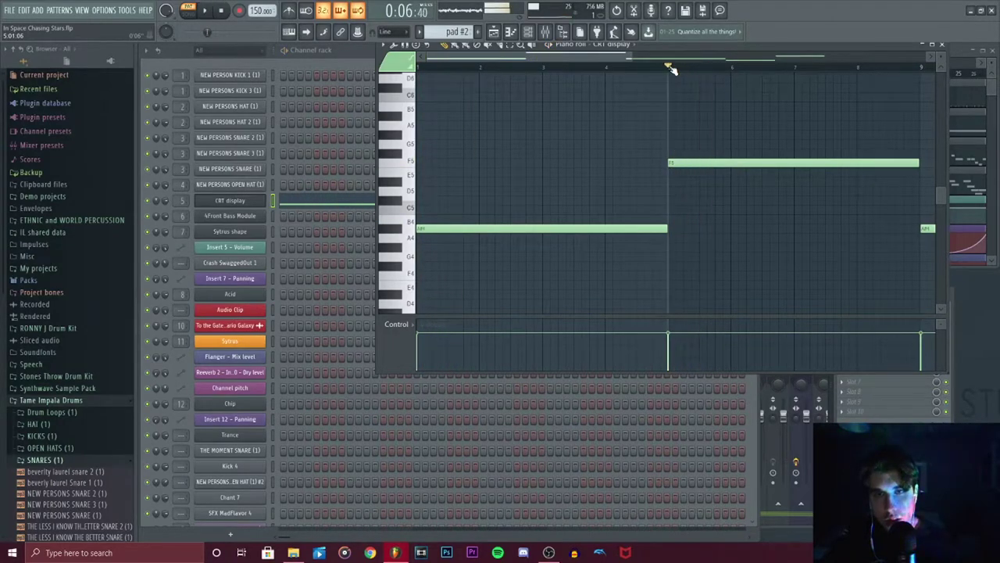
# Open the bass #2 pattern's 4Front Bass Module notes in the piano roll and play them from the start.
pyautogui.click(943, 46)
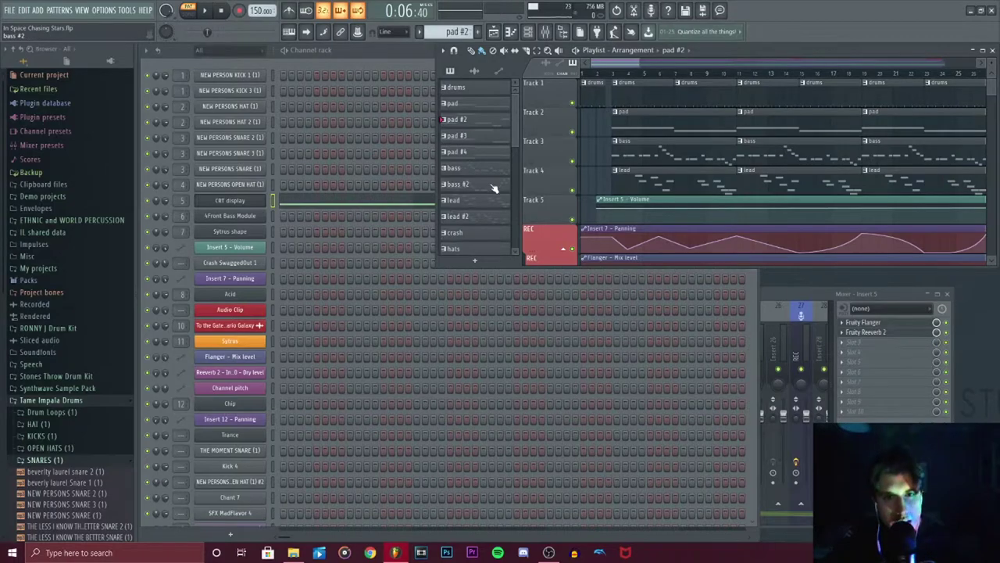
pyautogui.click(465, 190)
pyautogui.click(340, 218)
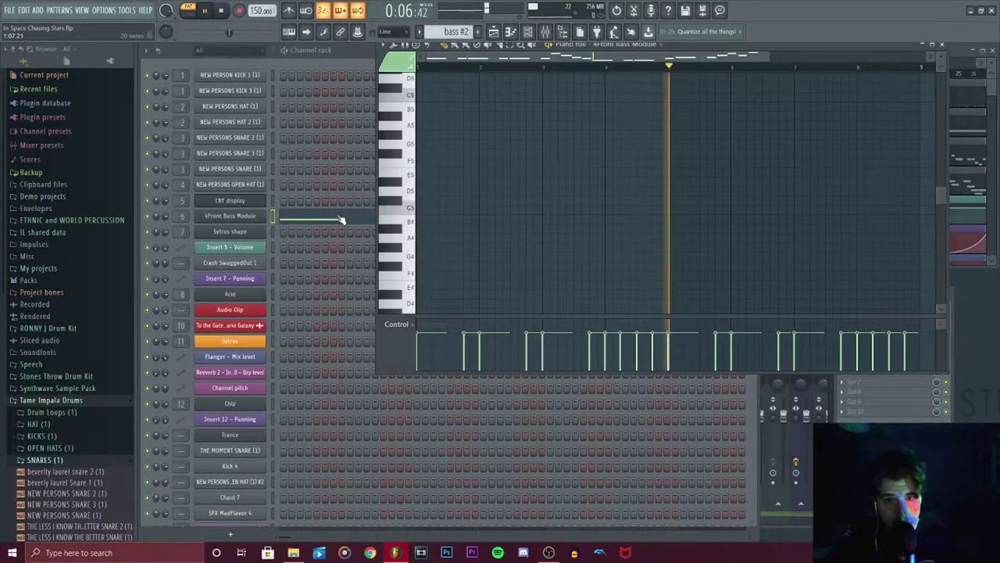
pyautogui.click(222, 11)
pyautogui.press('space')
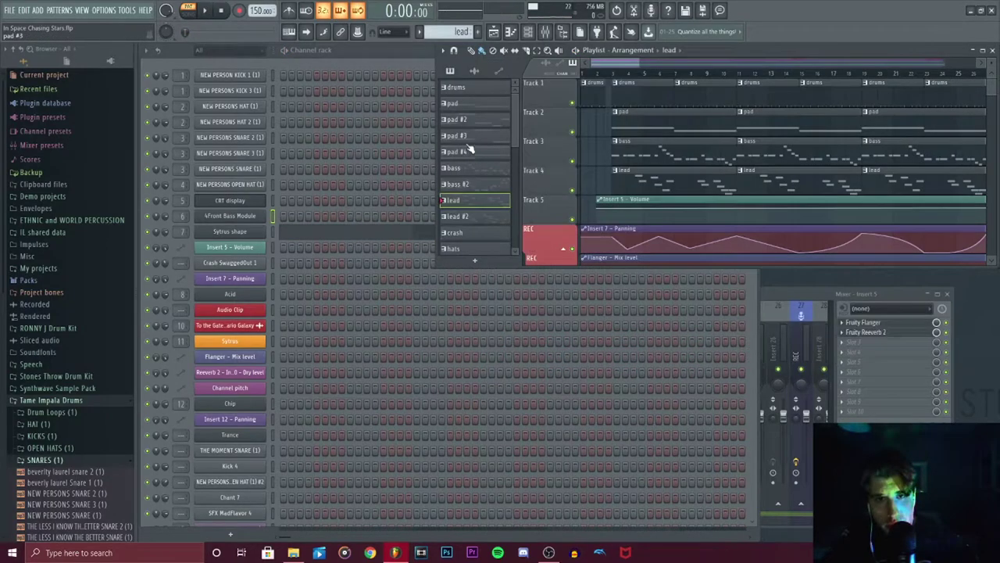
# Open the lead pattern's Sytrus shape notes in the piano roll and play the melody.
pyautogui.click(396, 64)
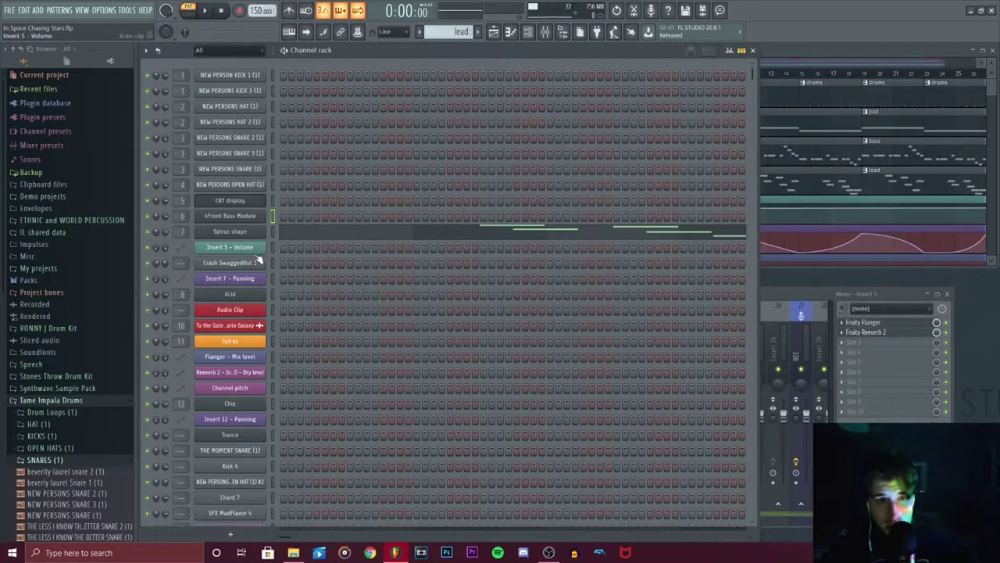
pyautogui.click(306, 234)
pyautogui.press('space')
pyautogui.moveTo(940, 198); pyautogui.dragTo(940, 168)
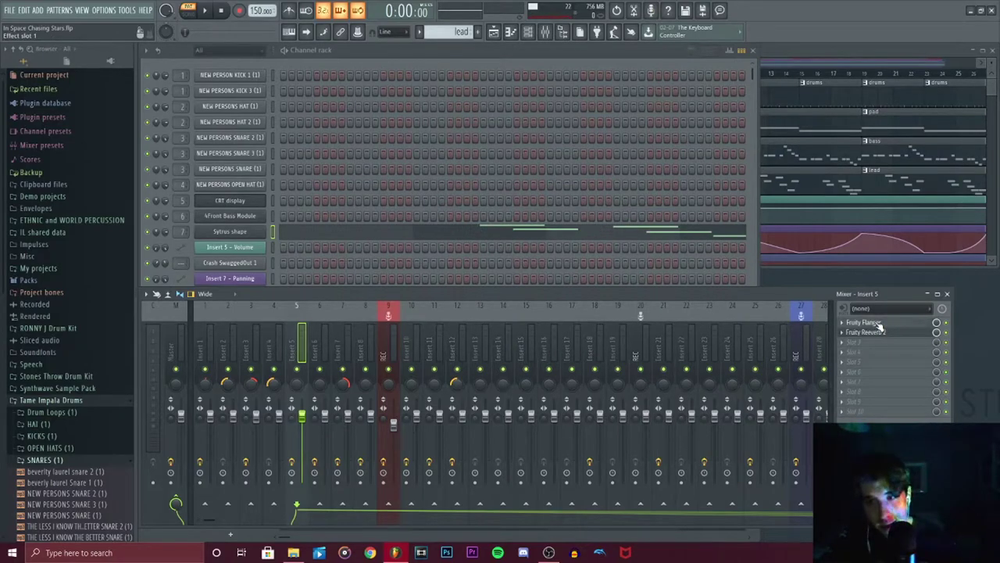
# Inspect the Fruity Flanger and Fruity Reeverb 2 settings on Insert 5 and the Fruity Reeverb 2 on Insert 7.
pyautogui.click(864, 323)
pyautogui.click(866, 333)
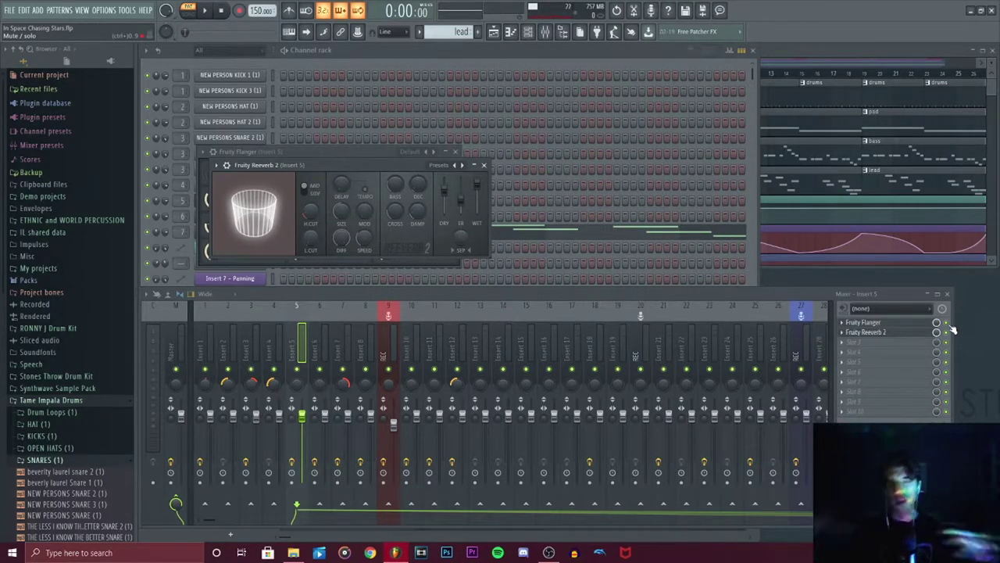
pyautogui.press('Right')
pyautogui.press('Right')
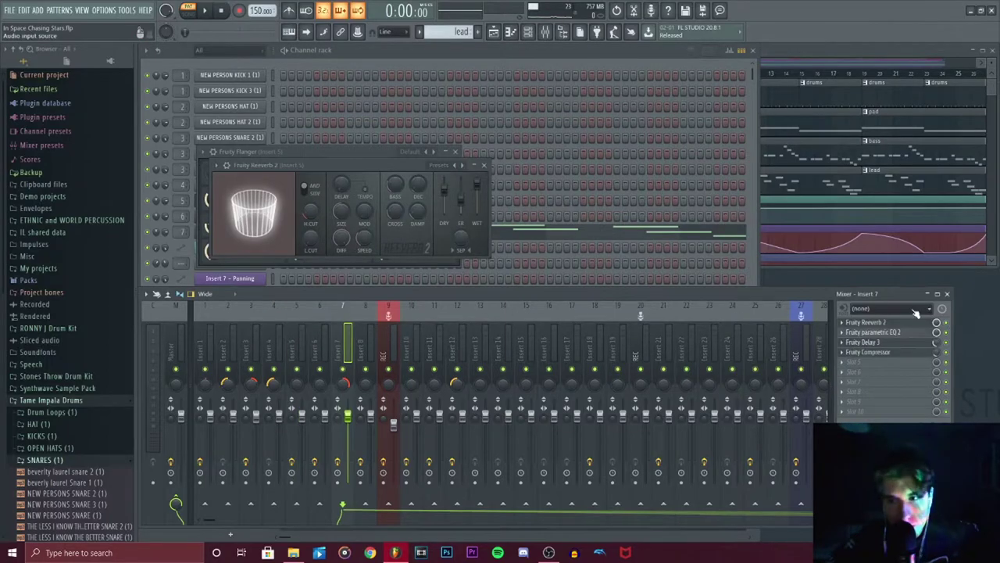
pyautogui.click(881, 323)
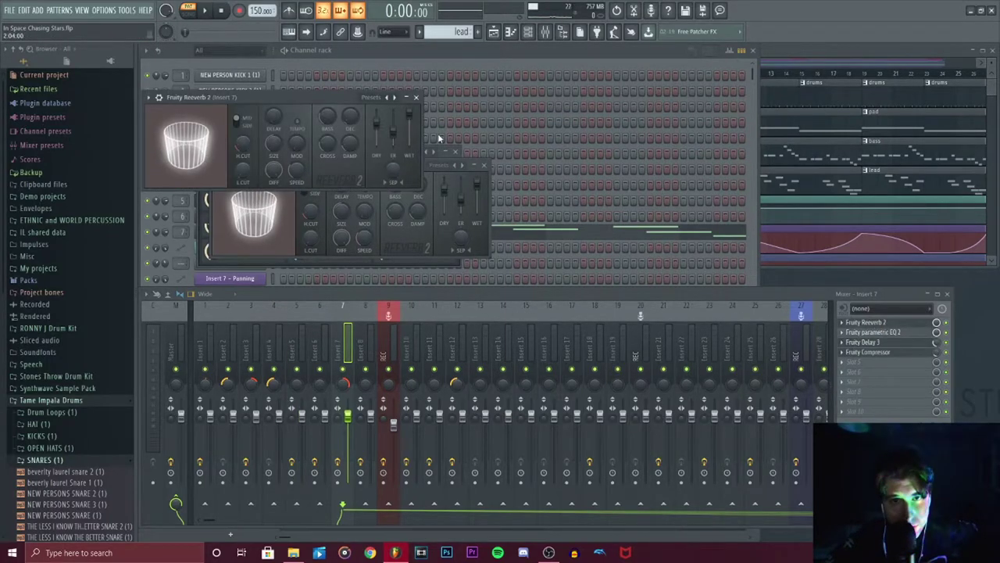
# Inspect the Fruity parametric EQ 2, Fruity Delay 3 and Fruity Compressor settings on Insert 7.
pyautogui.click(879, 332)
pyautogui.click(880, 333)
pyautogui.click(879, 332)
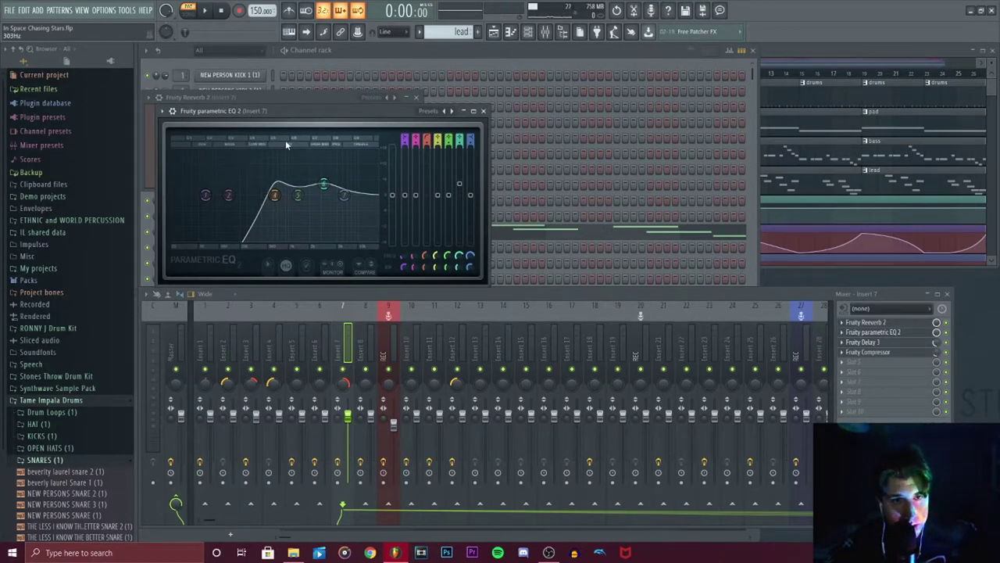
pyautogui.click(868, 342)
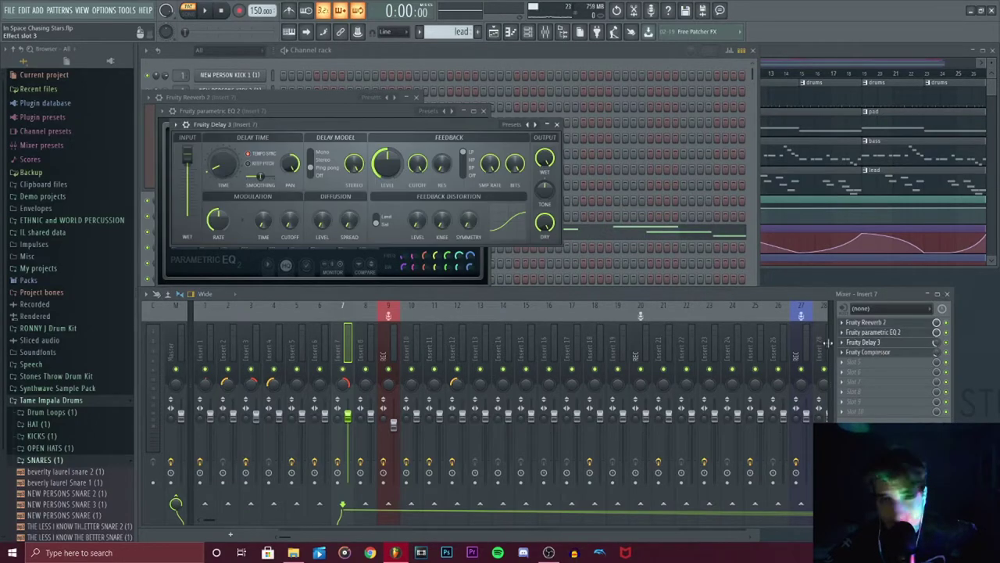
pyautogui.click(888, 355)
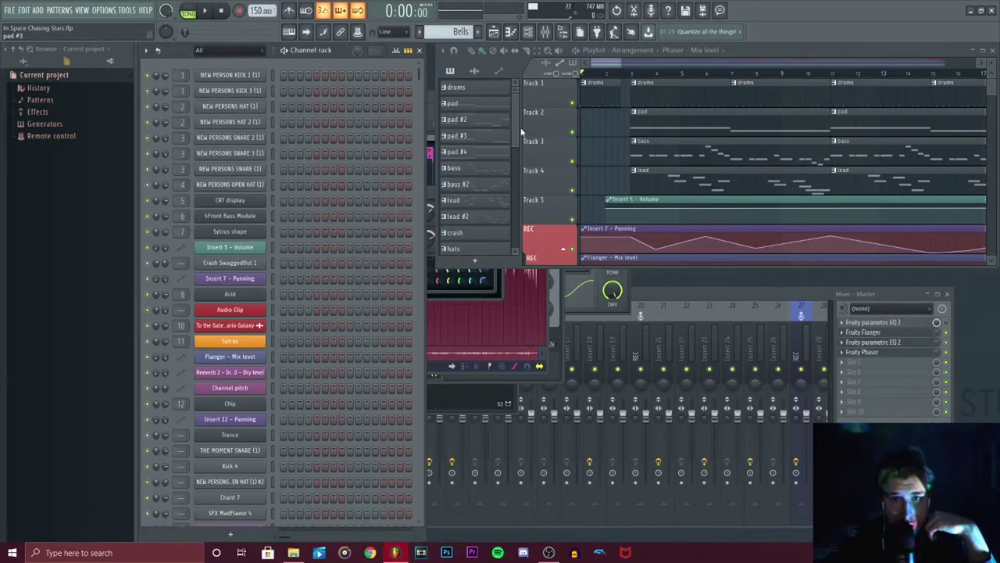
# Inspect the arps effects on Insert 12, covering the Fruity Compressor, parametric EQ 2, Delay 3 and Soundgoodizer.
pyautogui.scroll(-2, 508, 206)
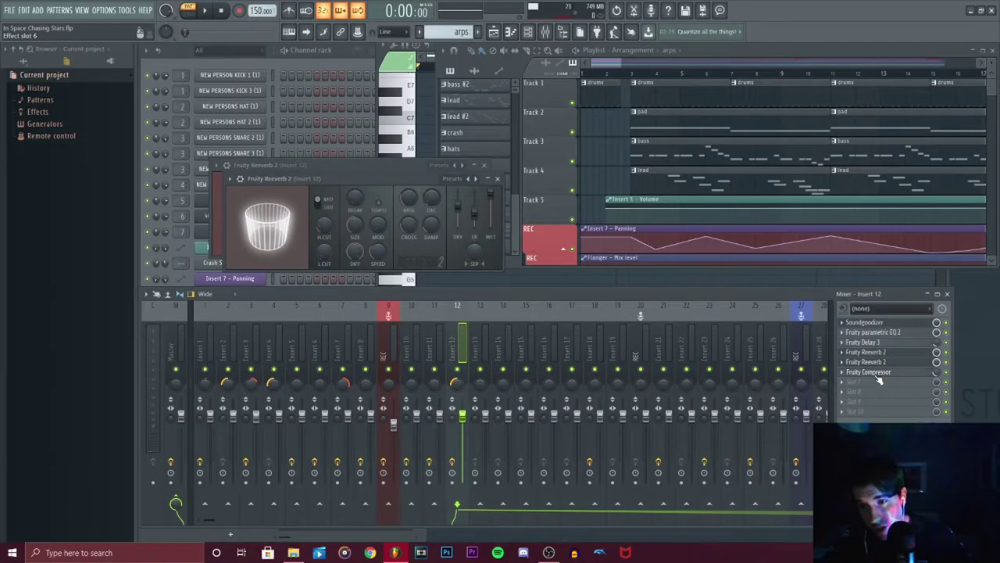
pyautogui.click(879, 375)
pyautogui.click(875, 334)
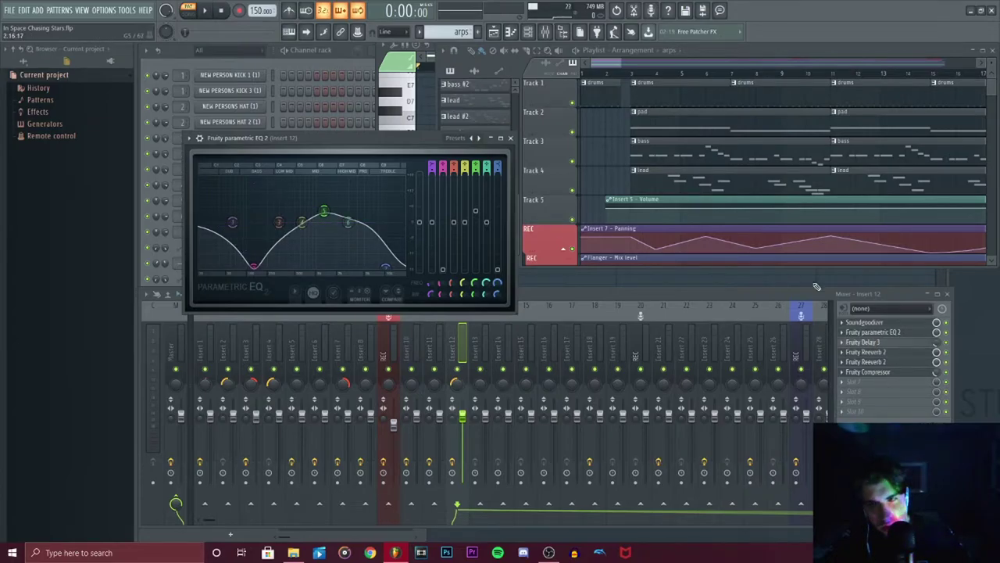
pyautogui.click(886, 344)
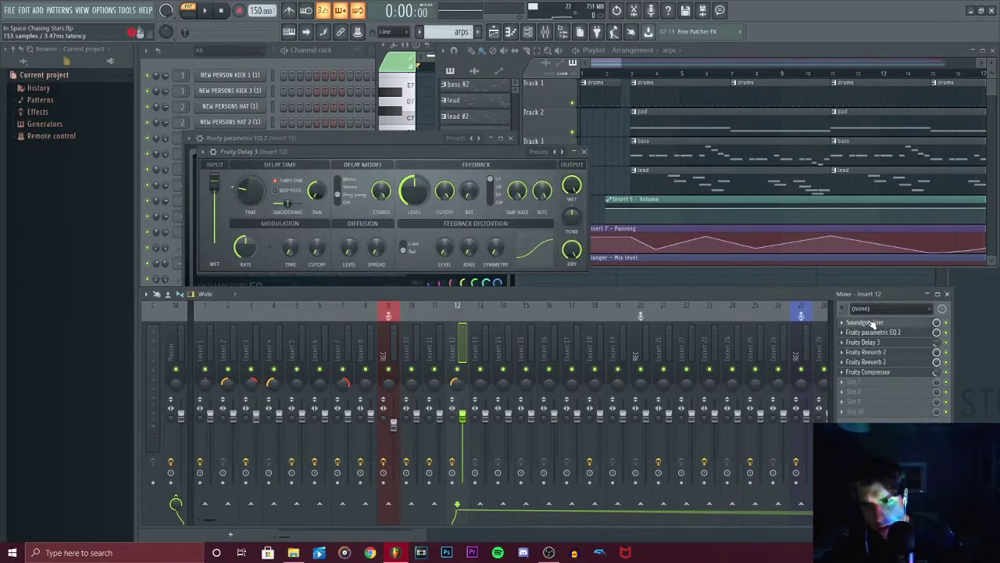
pyautogui.click(870, 322)
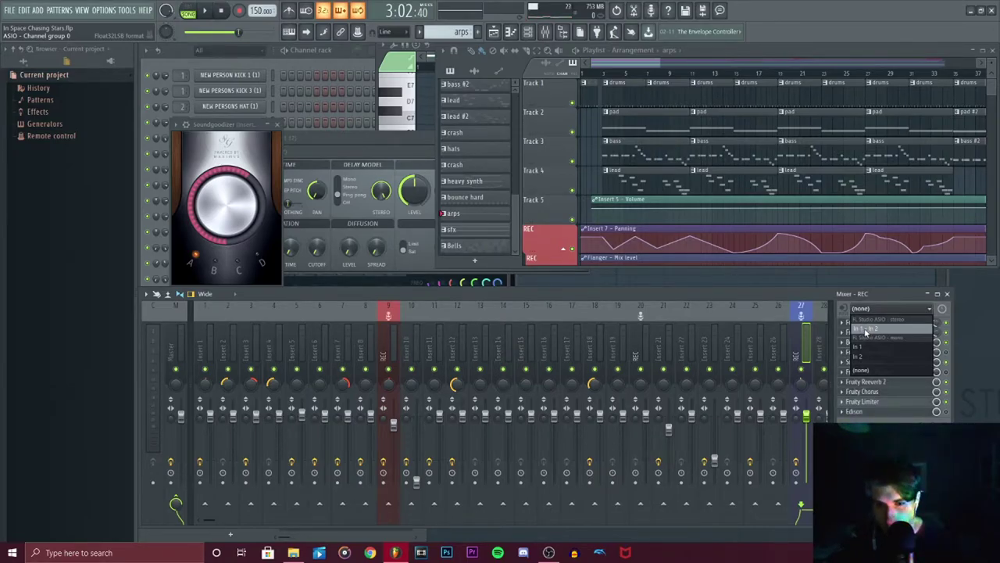
# Choose In 1 - In 2 as insert 27's audio input and select the Drums preset in REC insert 9's Fruity Compressor.
pyautogui.click(865, 330)
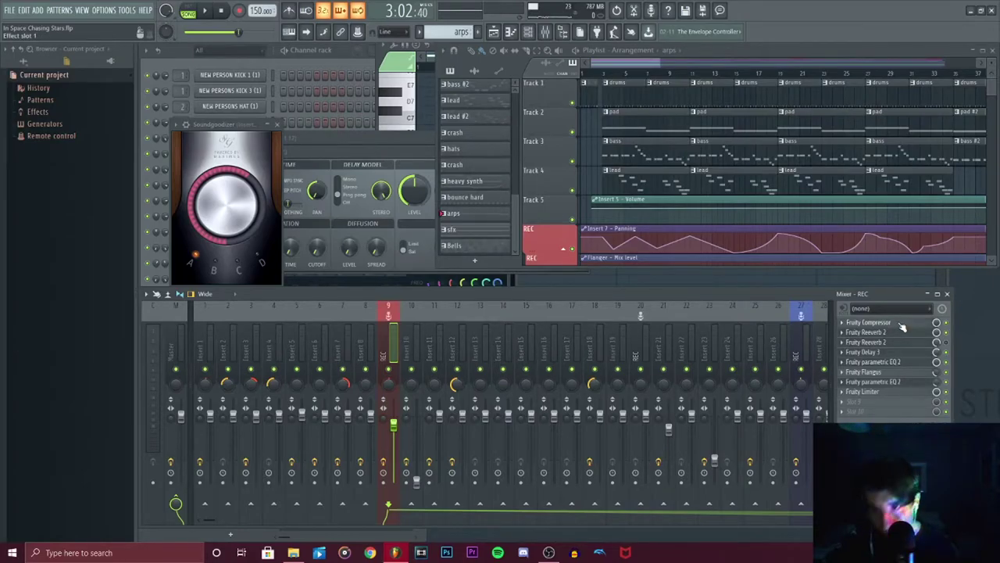
pyautogui.click(883, 326)
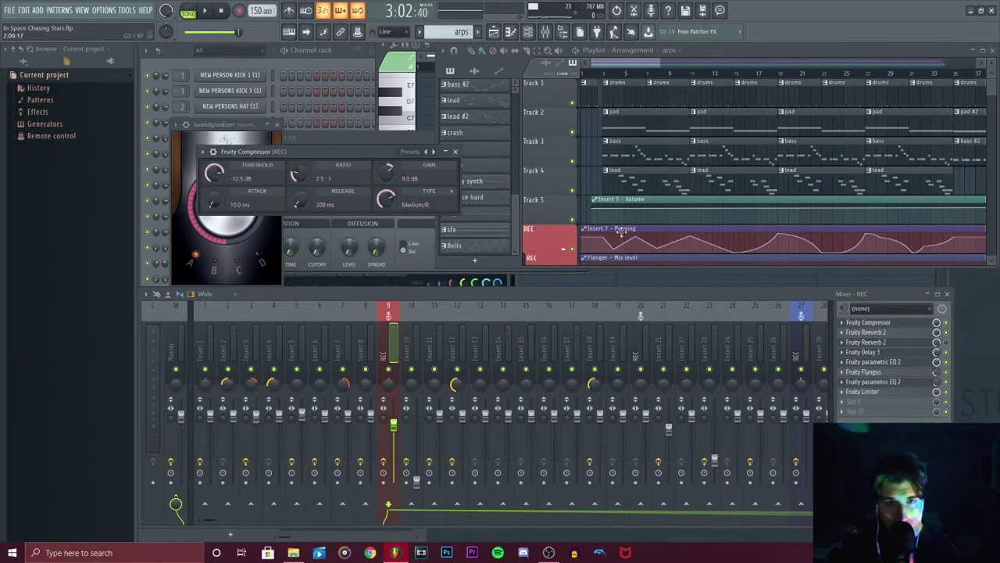
pyautogui.click(886, 323)
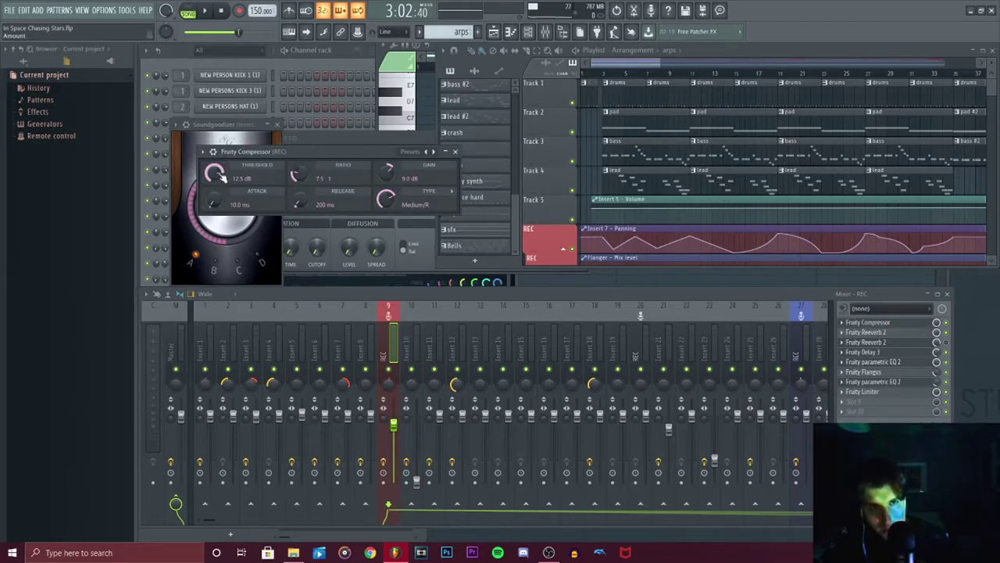
pyautogui.click(410, 152)
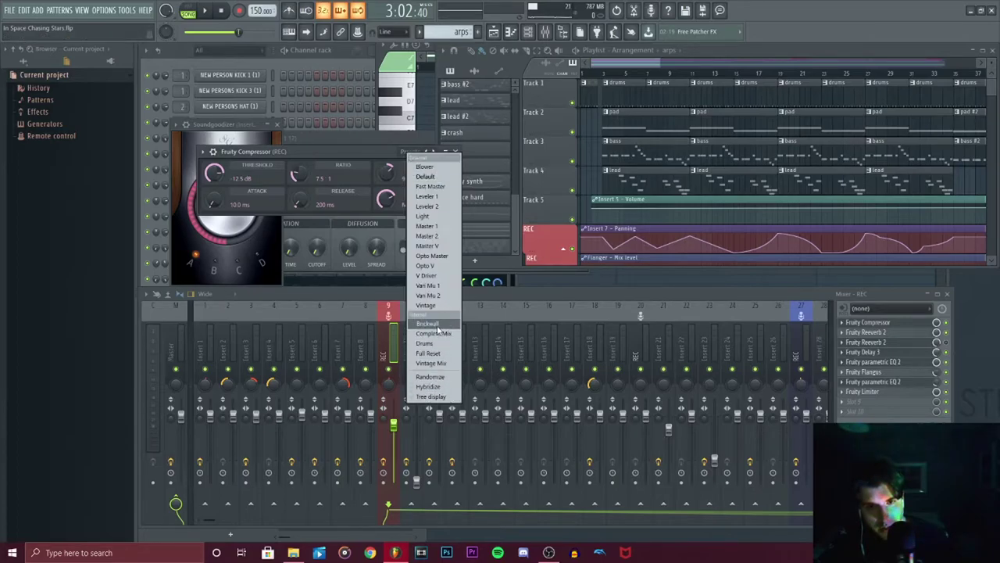
pyautogui.click(426, 344)
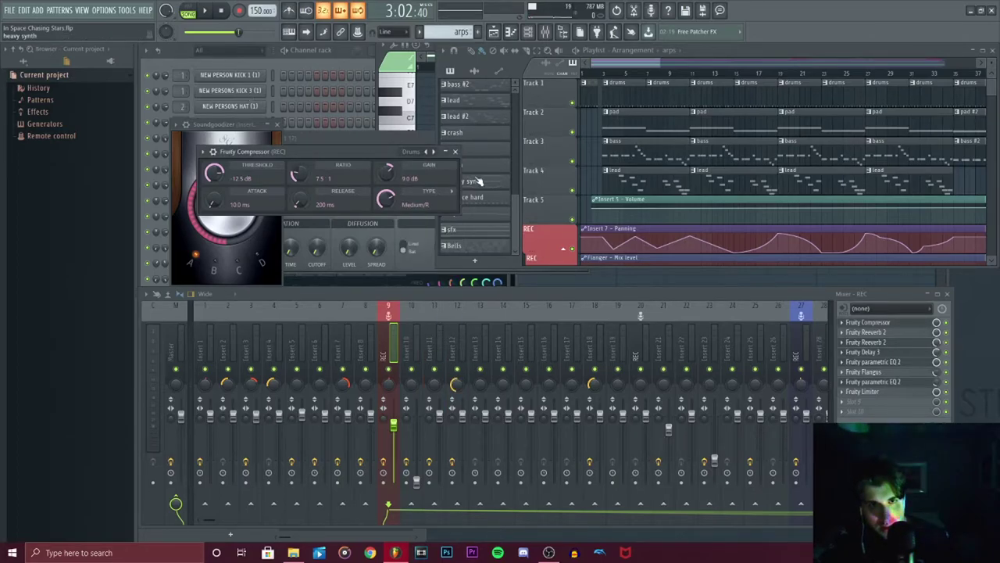
pyautogui.click(410, 151)
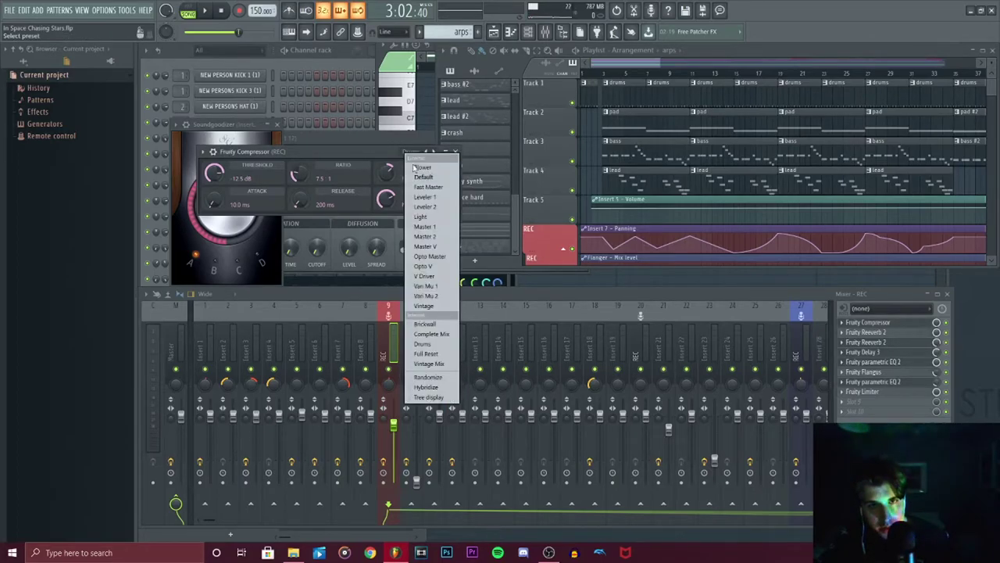
# Inspect both Fruity Reeverb 2 effects on REC insert 9 and switch the second one off.
pyautogui.click(879, 333)
pyautogui.click(881, 332)
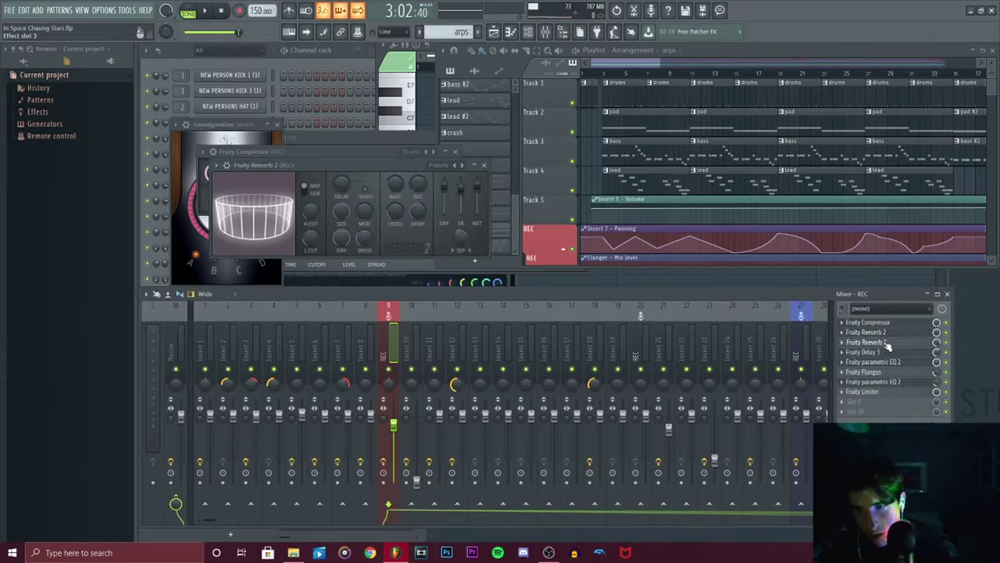
pyautogui.click(885, 344)
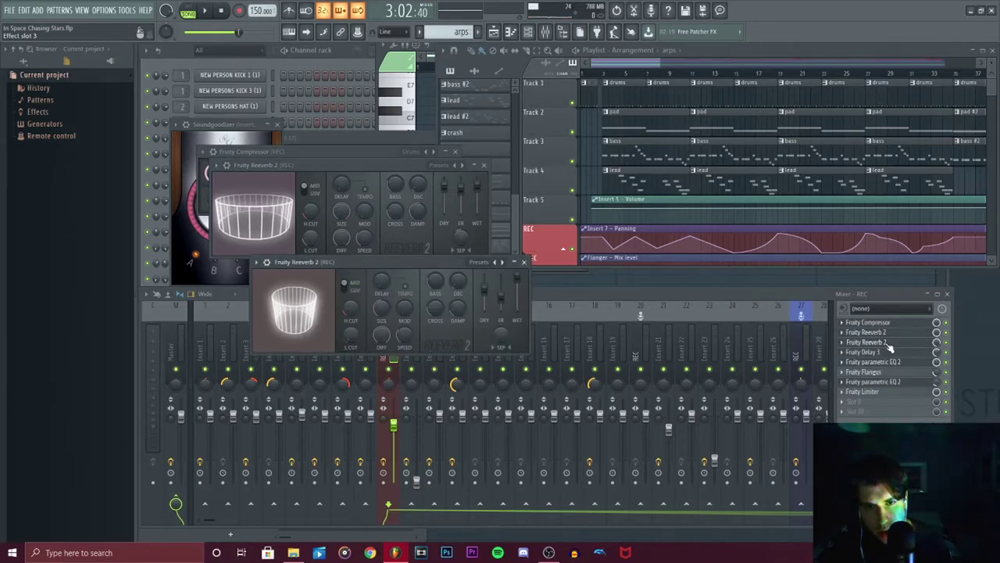
pyautogui.click(937, 350)
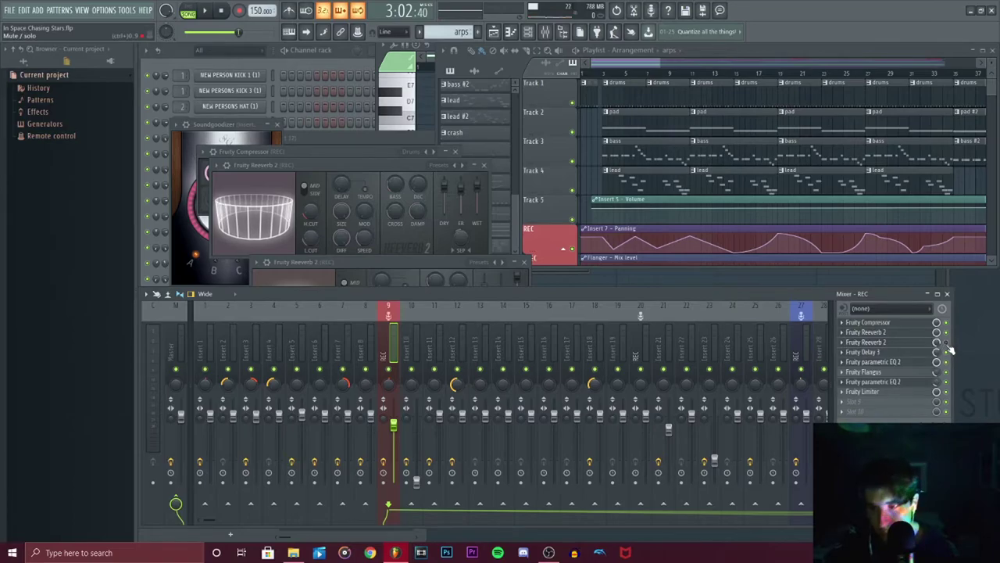
pyautogui.click(944, 344)
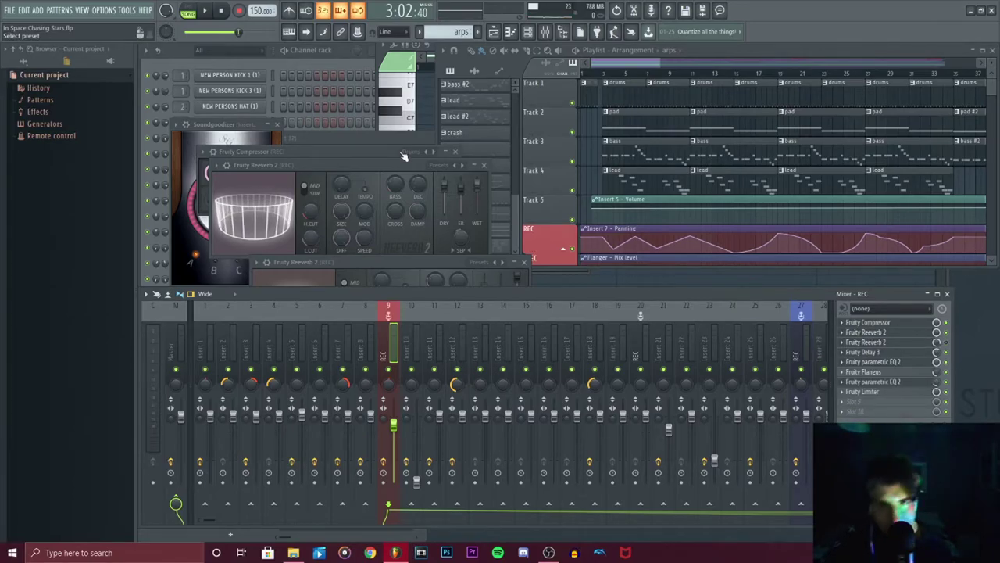
pyautogui.click(881, 342)
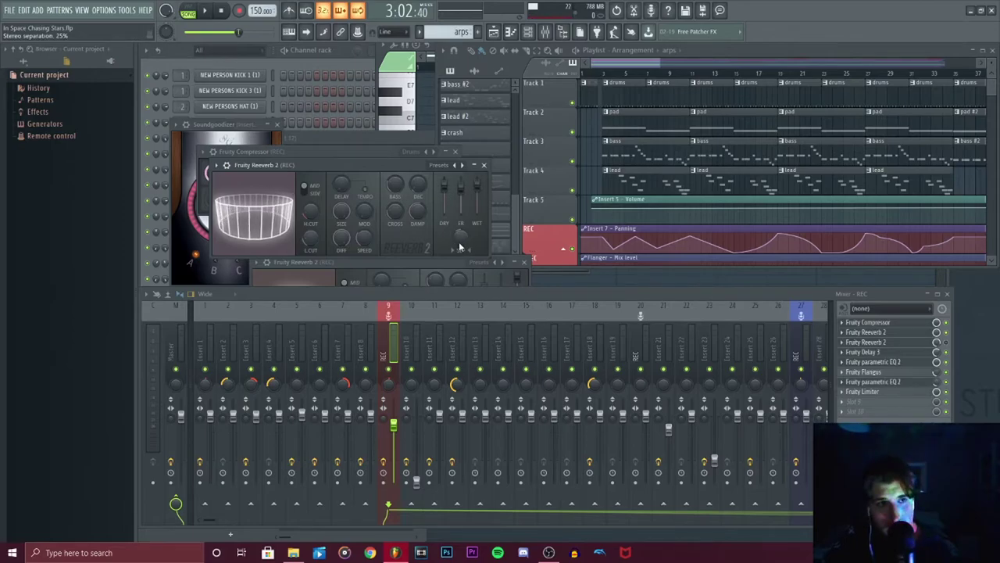
# Go through the remaining effects on REC insert 9, from Fruity Delay 3 to the Fruity Limiter's loudness and envelope settings.
pyautogui.click(891, 353)
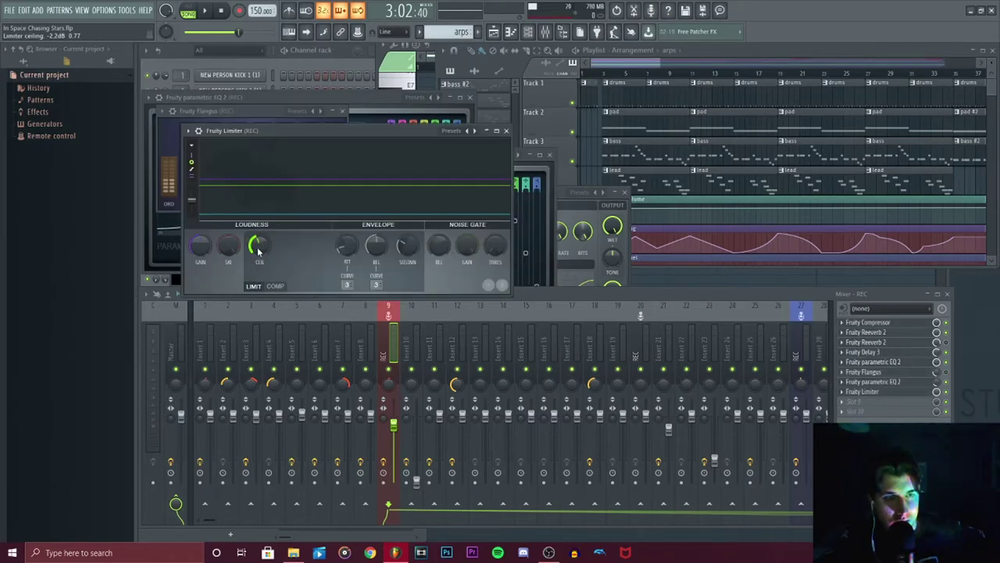
pyautogui.moveTo(229, 248); pyautogui.dragTo(226, 241)
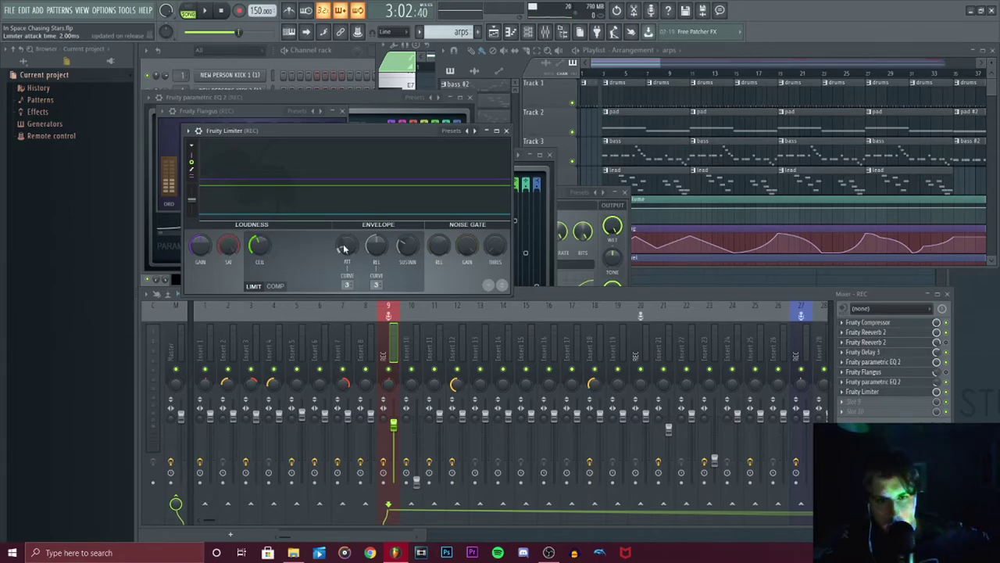
# Look over the song's full arrangement in the playlist, including its clips and automation.
pyautogui.click(976, 83)
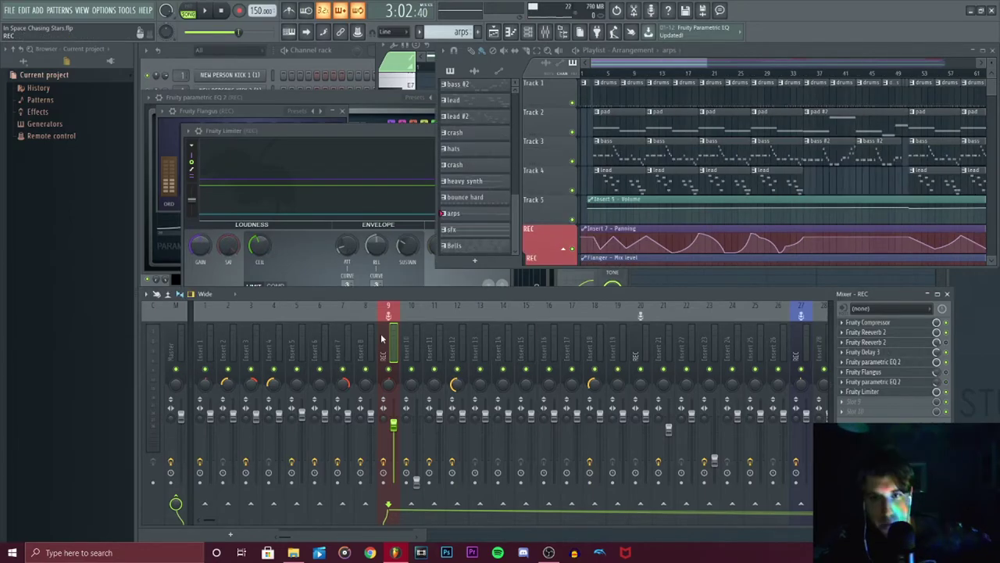
pyautogui.scroll(-6, 987, 82)
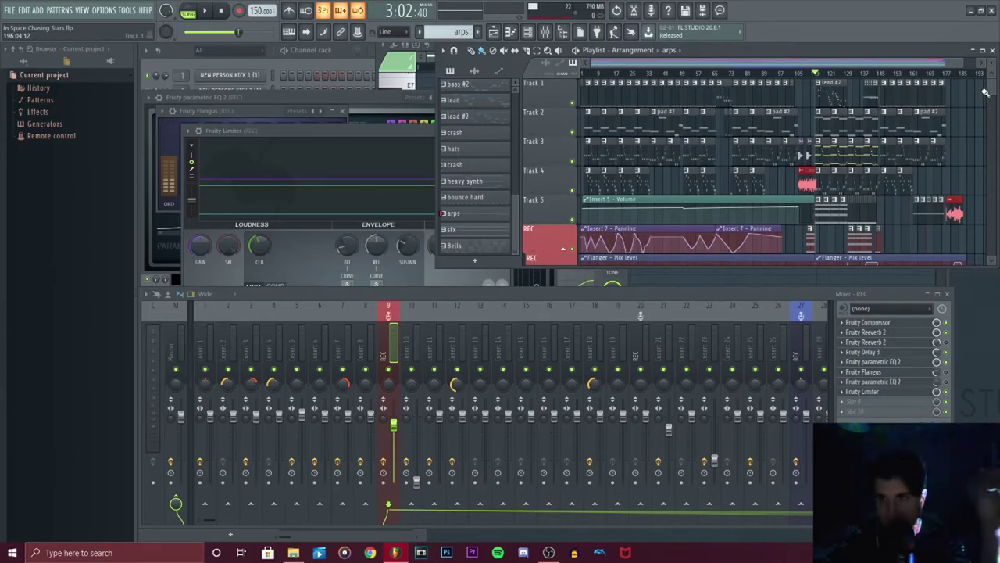
pyautogui.moveTo(991, 89); pyautogui.dragTo(991, 90)
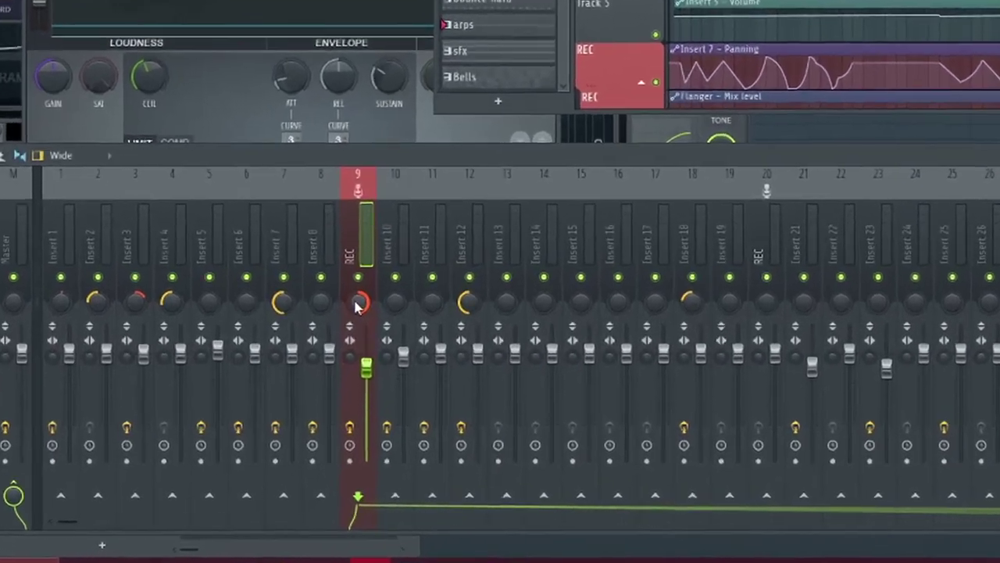
# Open the automation options for the panning knob of REC insert 9.
pyautogui.rightClick(389, 384)
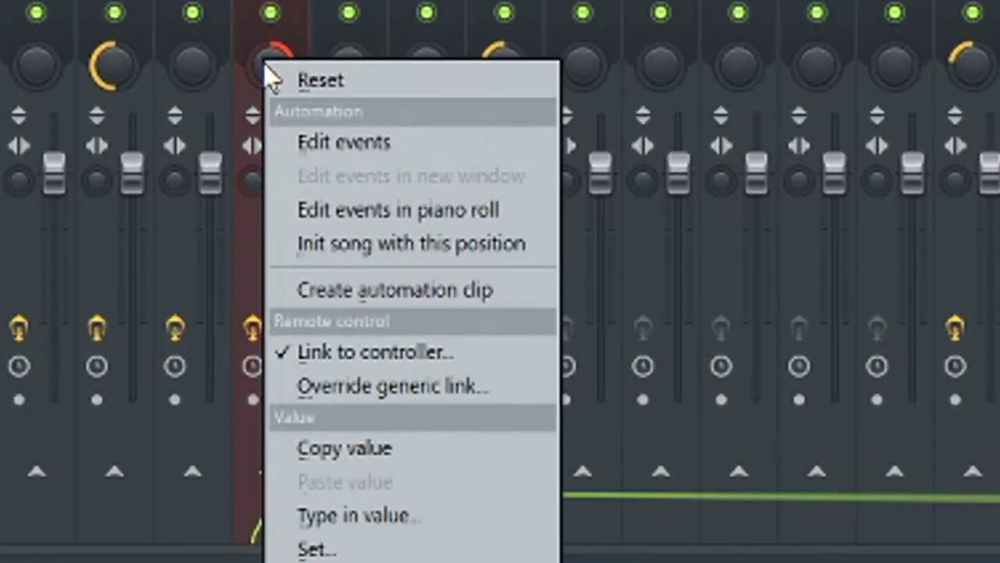